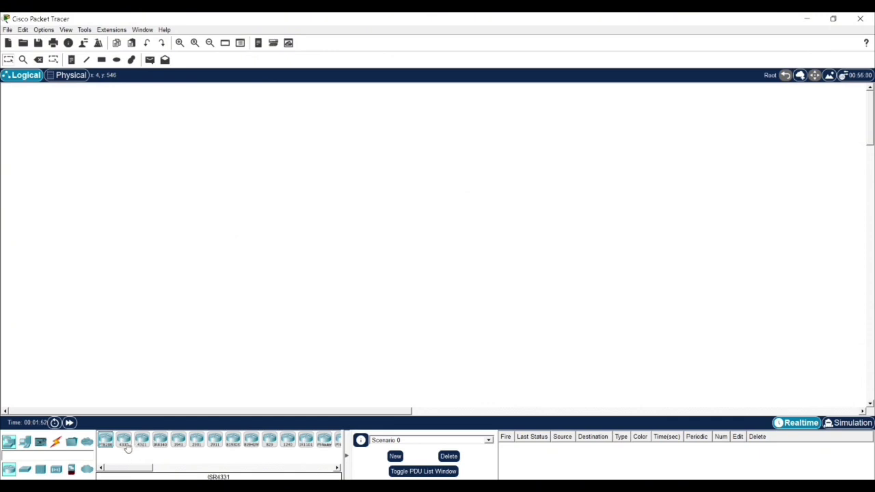
Place two ISR4331 routers side by side in the middle of the workspace with a wide gap between them
left_click(125, 443)
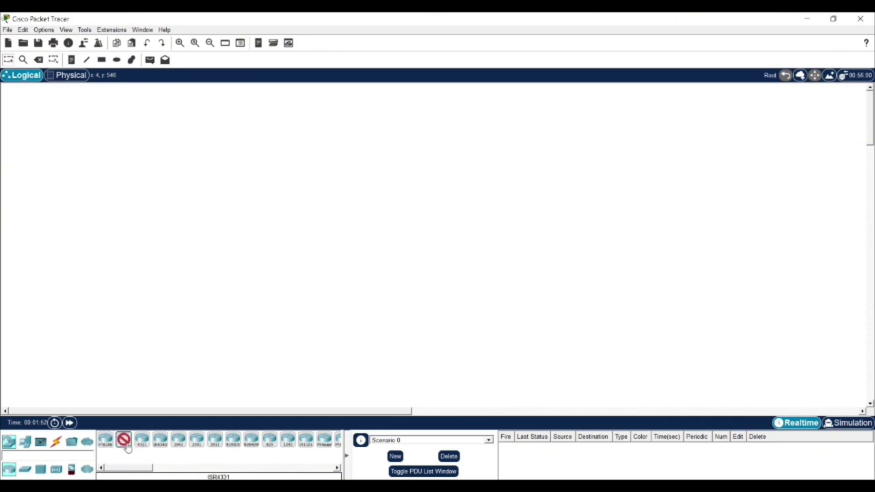
left_click(303, 269)
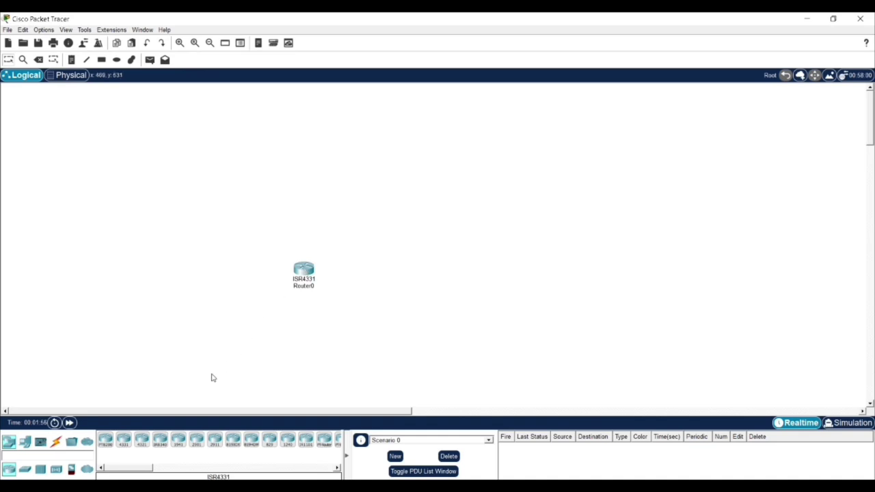
left_click(122, 441)
left_click(496, 265)
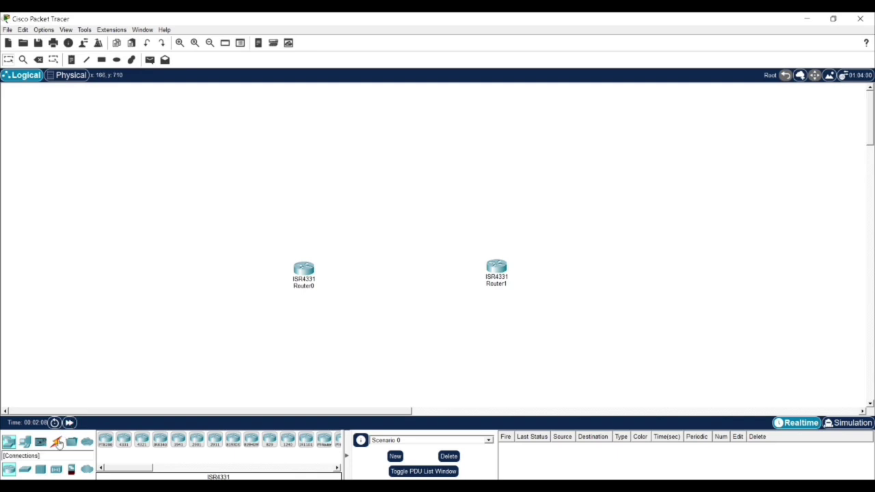
Add two 2960 switches to the topology, one on the outer side of each router
left_click(25, 470)
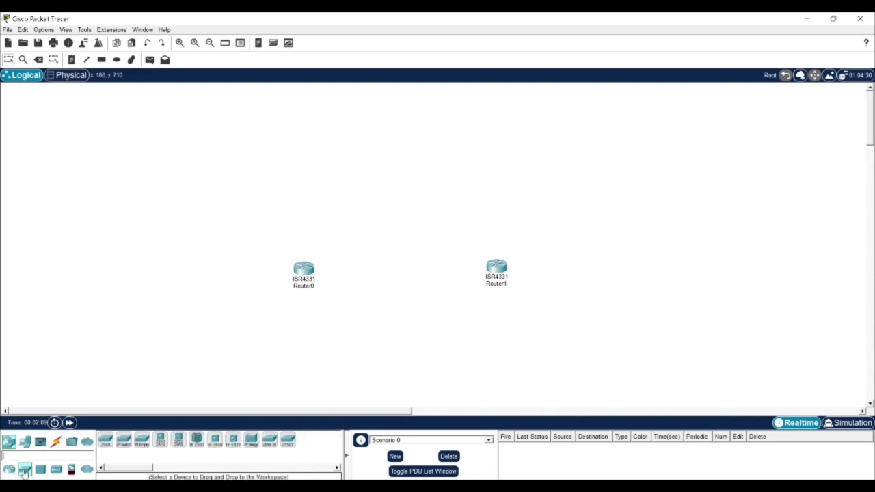
left_click(107, 443)
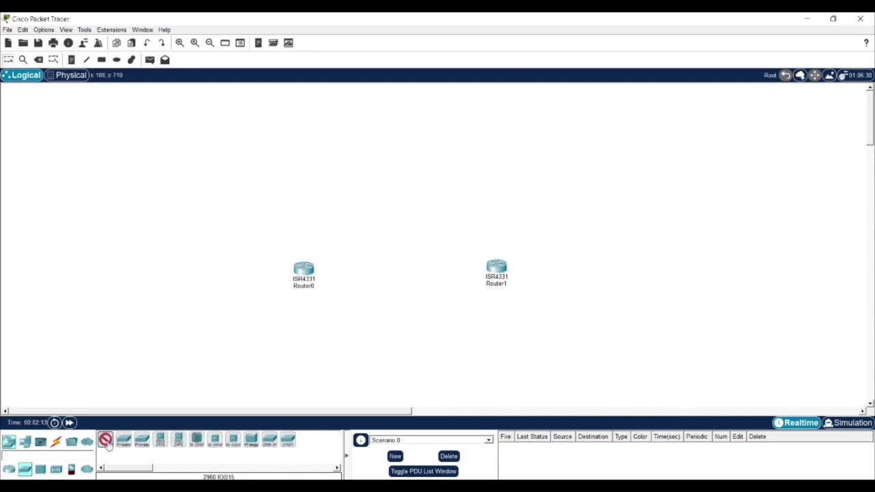
left_click(168, 288)
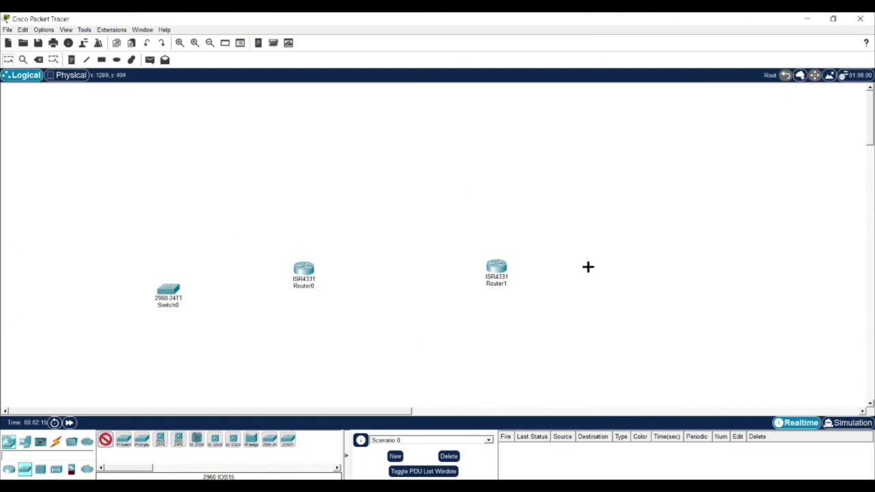
left_click(613, 281)
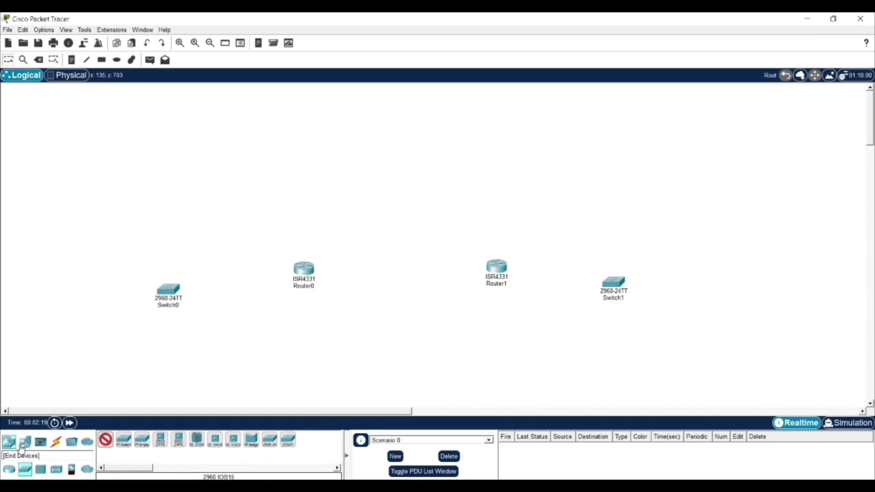
Add two PC-PT end devices, one beyond the outer side of each switch and slightly lower
left_click(21, 444)
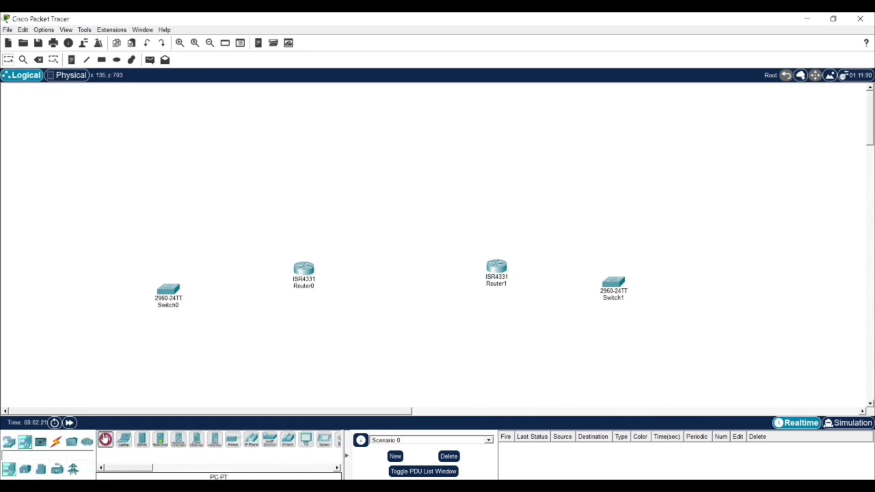
left_click(105, 439)
left_click(56, 335)
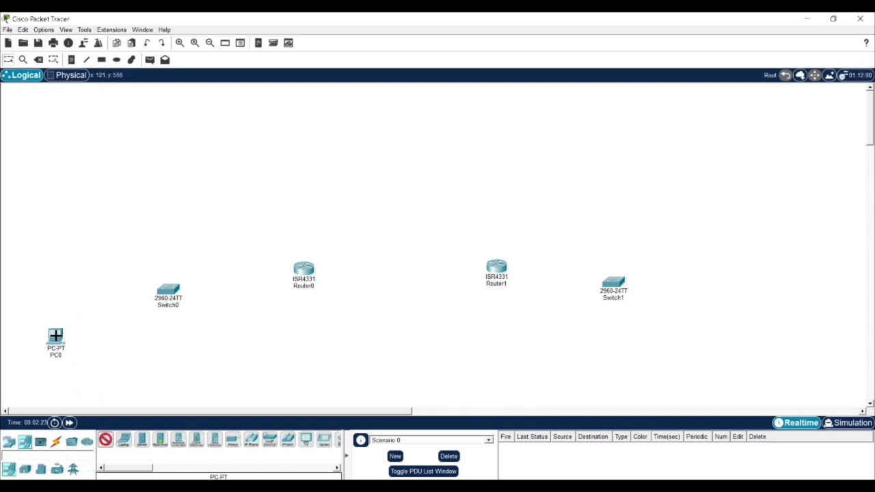
left_click(728, 318)
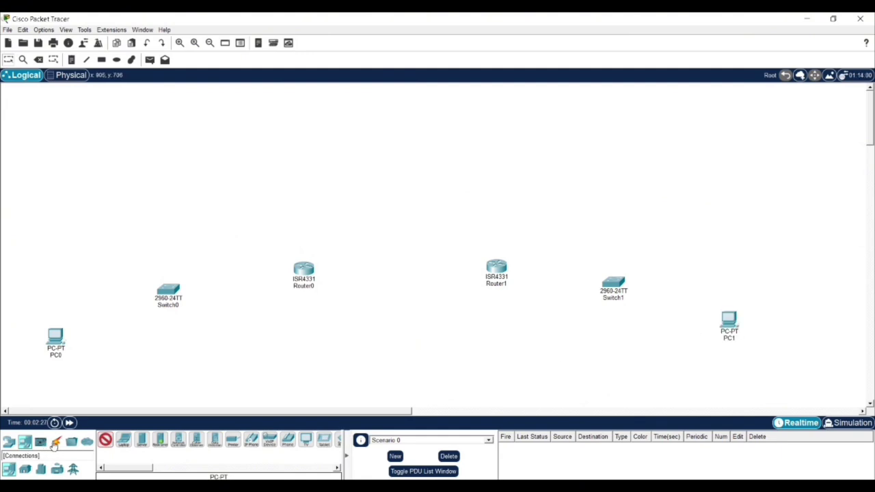
Cable PC0 to Switch0 and Switch0 to Router0 using the automatically chosen connection type
left_click(54, 443)
left_click(105, 439)
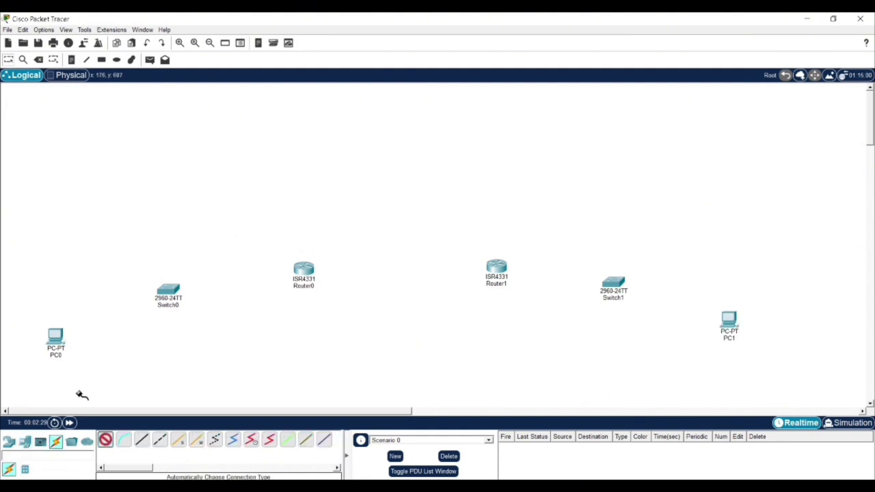
left_click(56, 337)
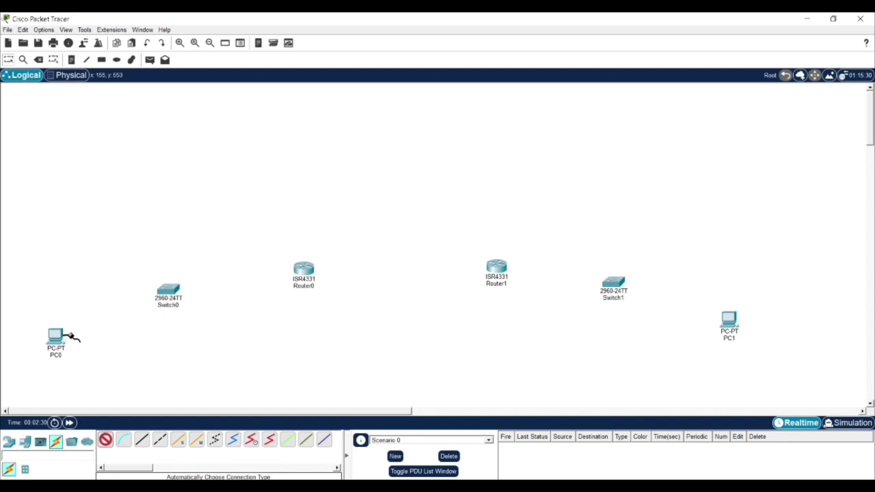
left_click(167, 291)
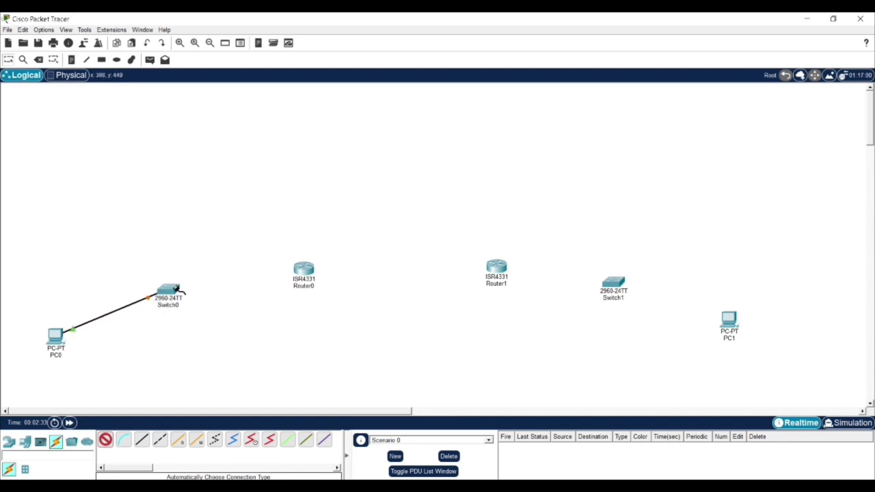
left_click(181, 290)
left_click(304, 269)
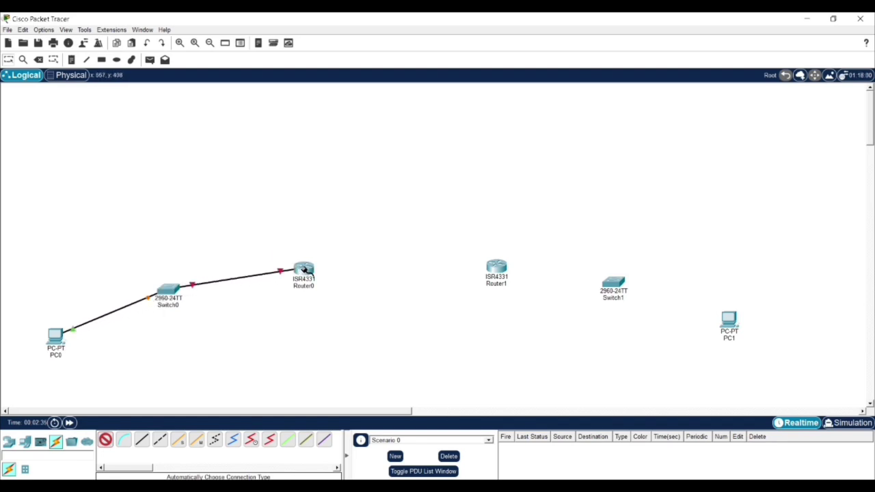
Complete the automatic cabling chain from Router0 through Router1 and Switch1 to PC1
left_click(304, 270)
left_click(497, 269)
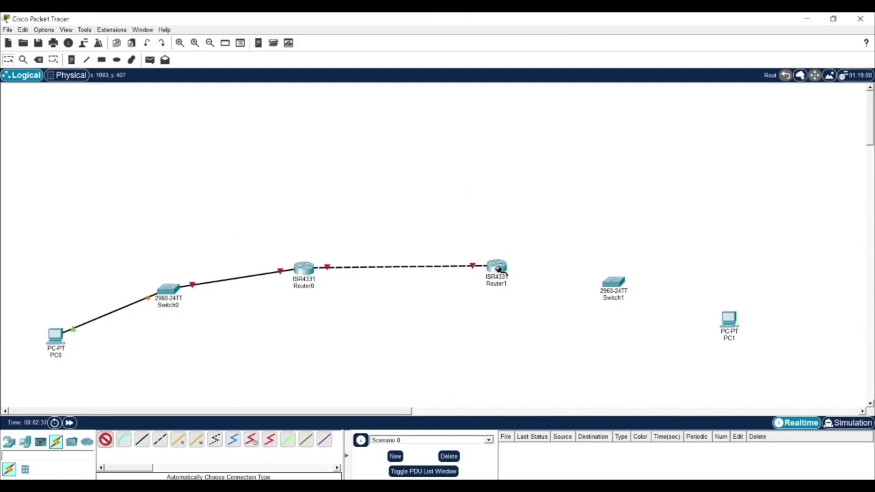
left_click(496, 269)
left_click(615, 283)
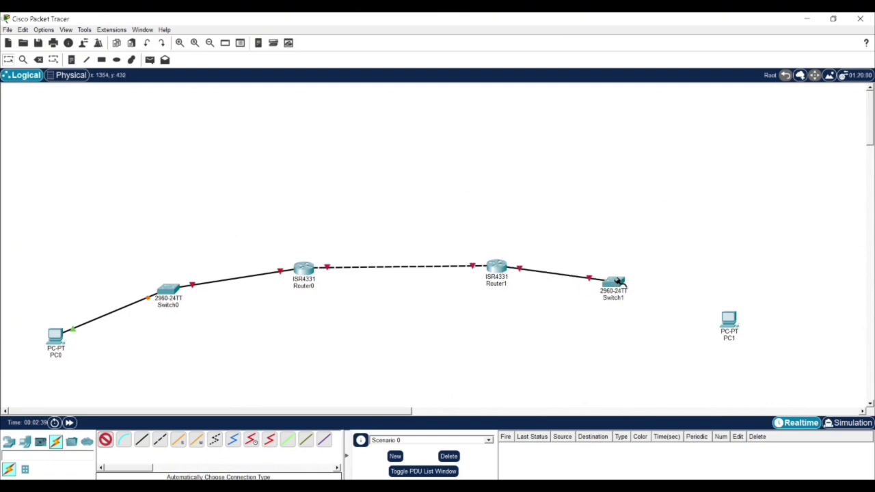
left_click(615, 283)
left_click(731, 321)
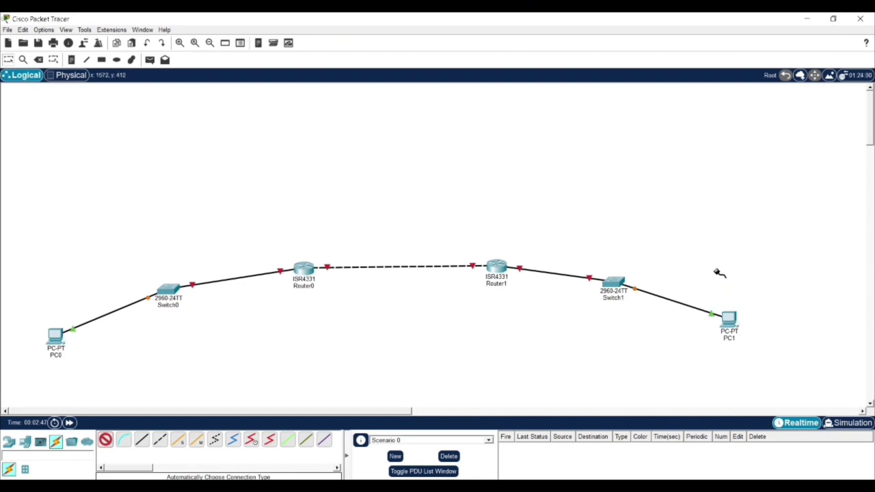
key("Escape")
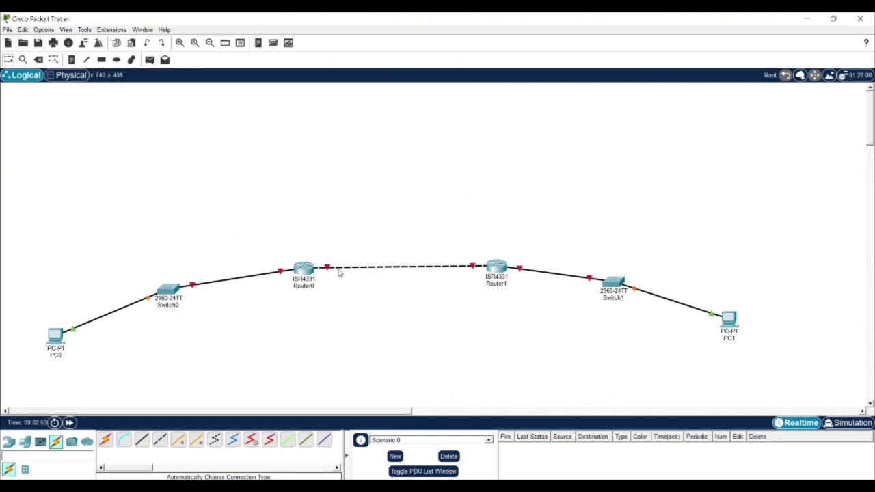
Open Router0's command line interface and answer no to the initial configuration dialog
left_click(306, 268)
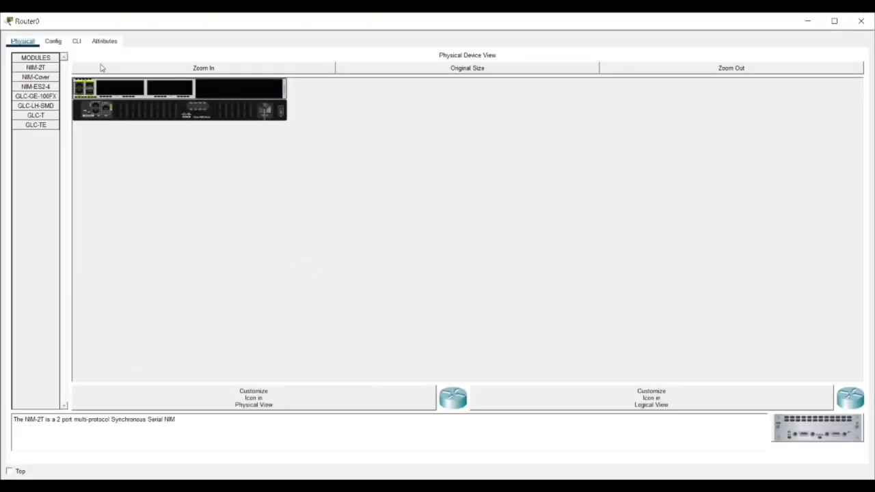
left_click(77, 43)
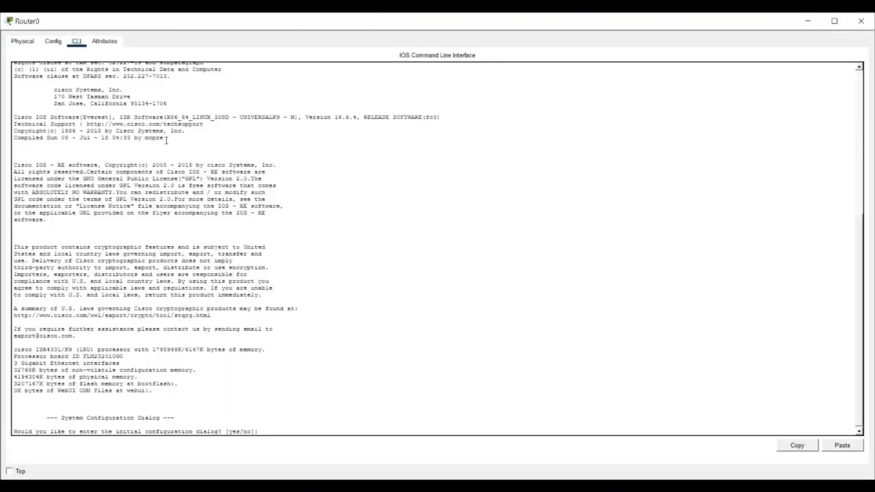
left_click(302, 431)
type("NO")
key("BackSpace")
key("BackSpace")
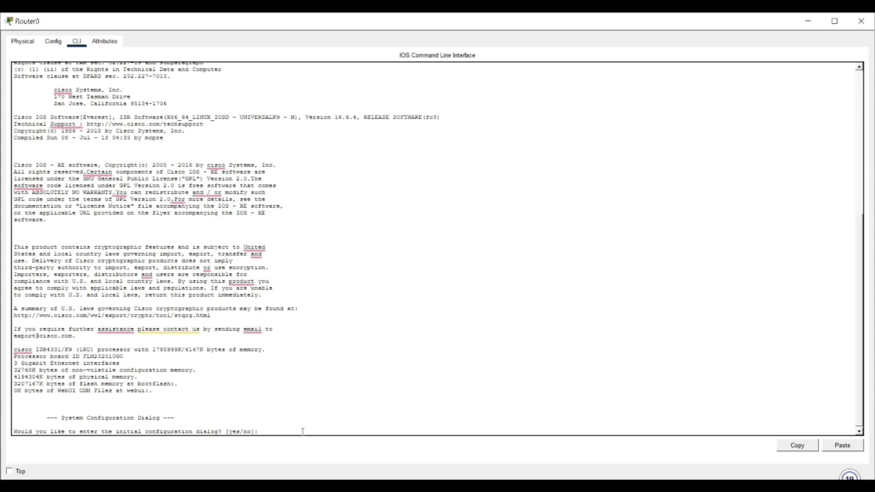
type("no")
key("Return")
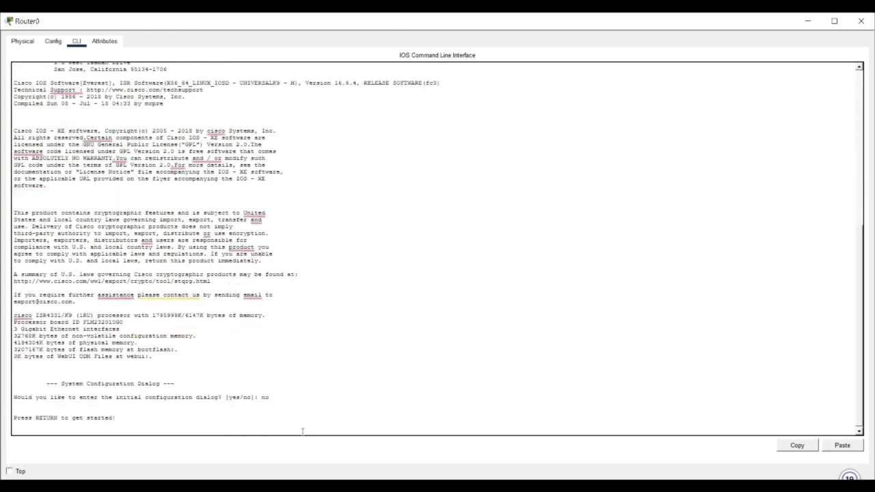
key("Return")
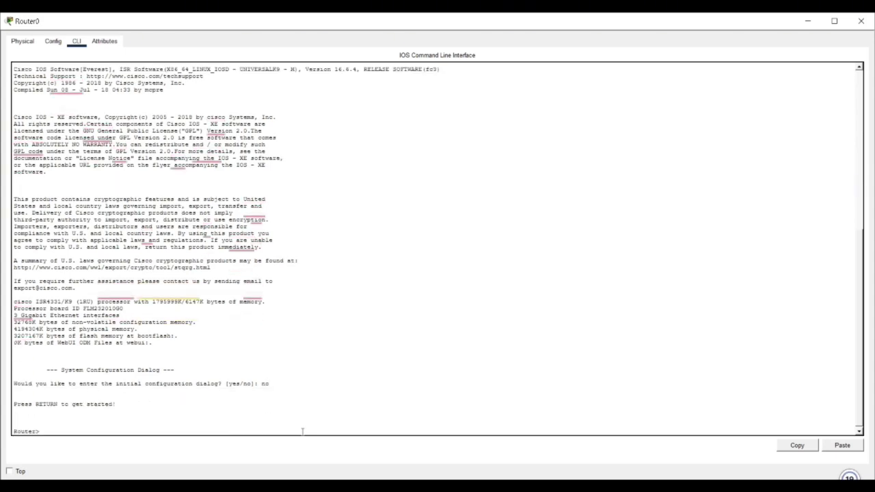
Enter privileged mode on Router0 with en, and global configuration mode with config t
type("en")
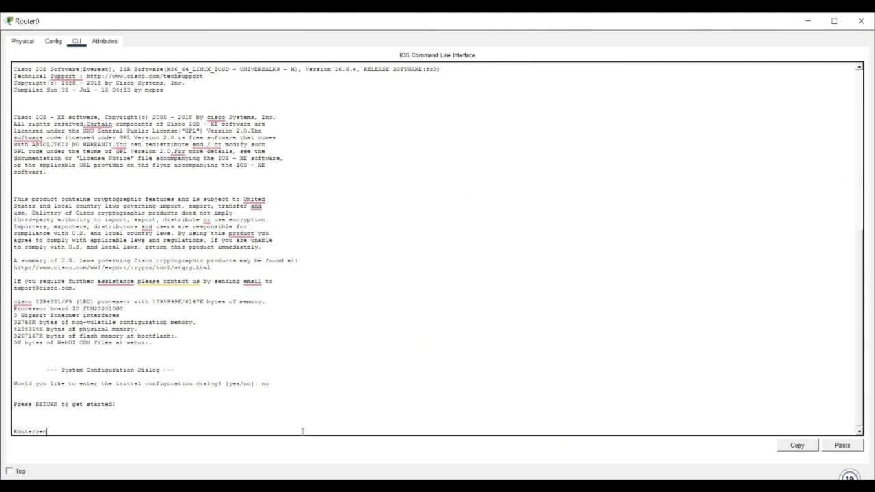
key("Return")
type("conf")
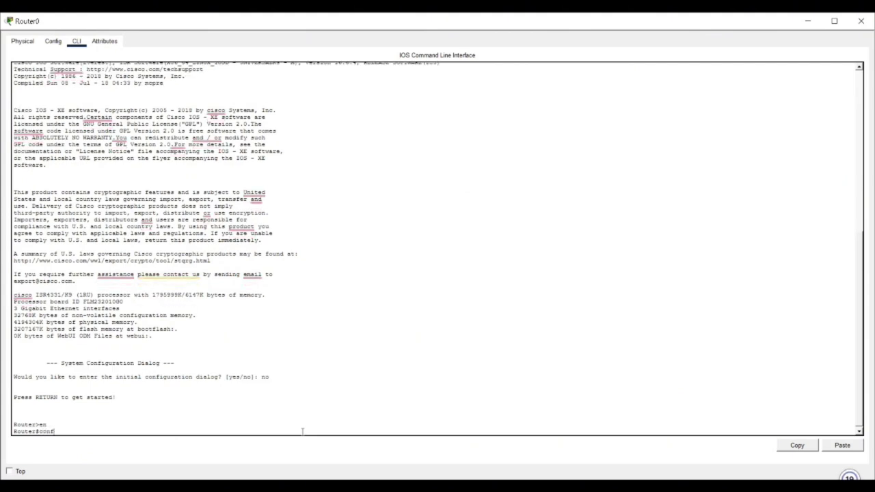
type("ig t")
key("Return")
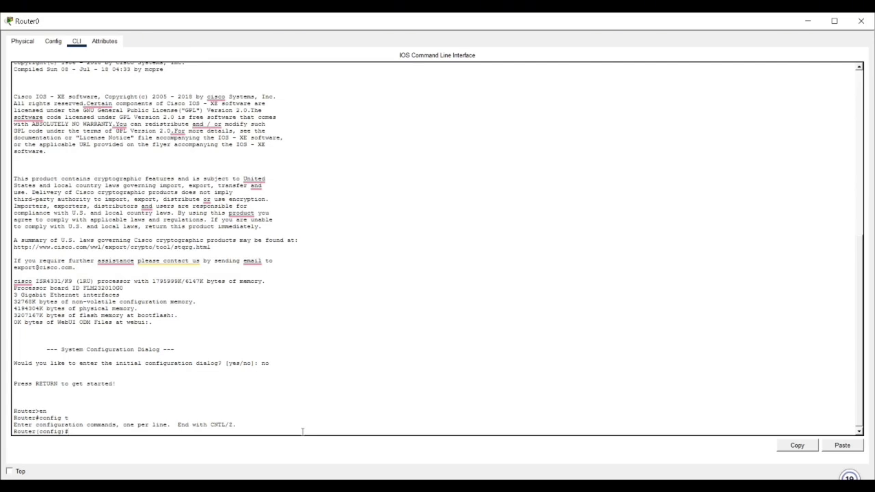
Check which Router0 port links to Switch0 and enter interface configuration for gig0/0/0
type("interface")
left_click(861, 22)
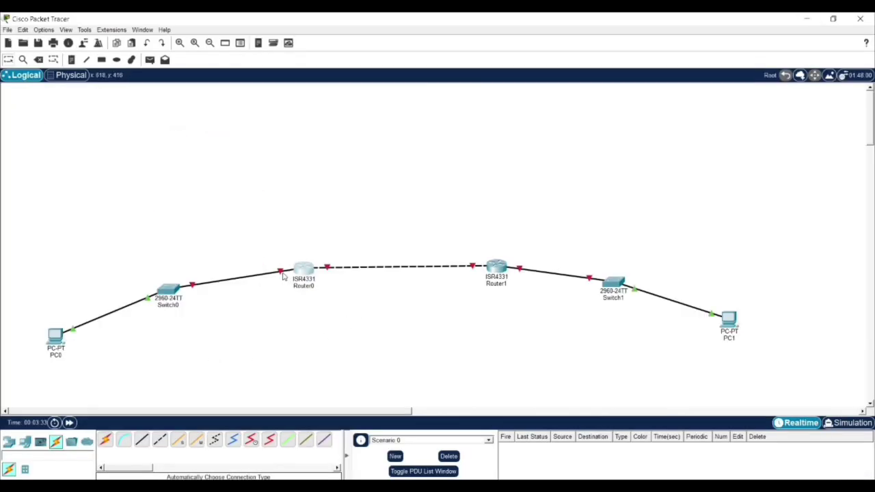
mouse_move(282, 274)
mouse_move(659, 487)
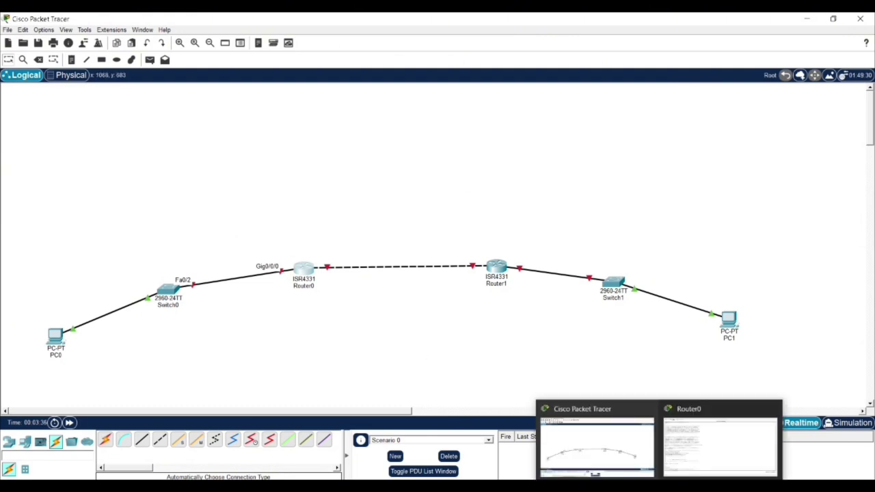
left_click(686, 427)
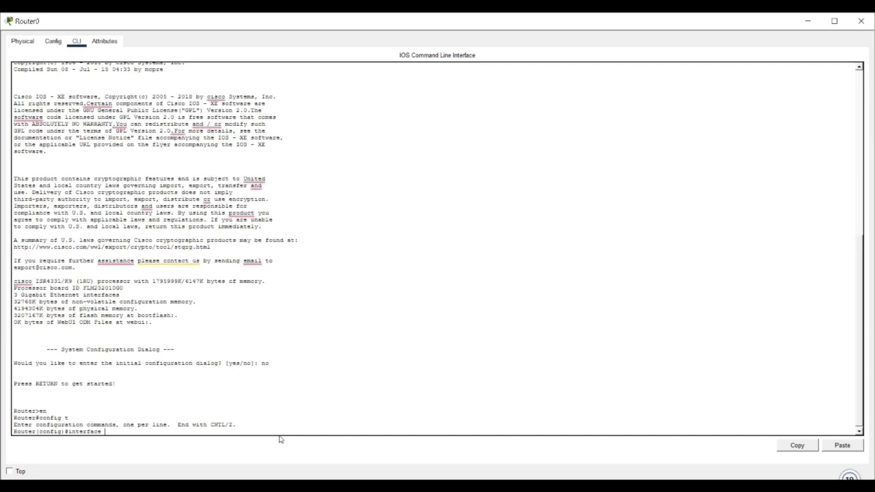
type("gig0/0/0")
key("Return")
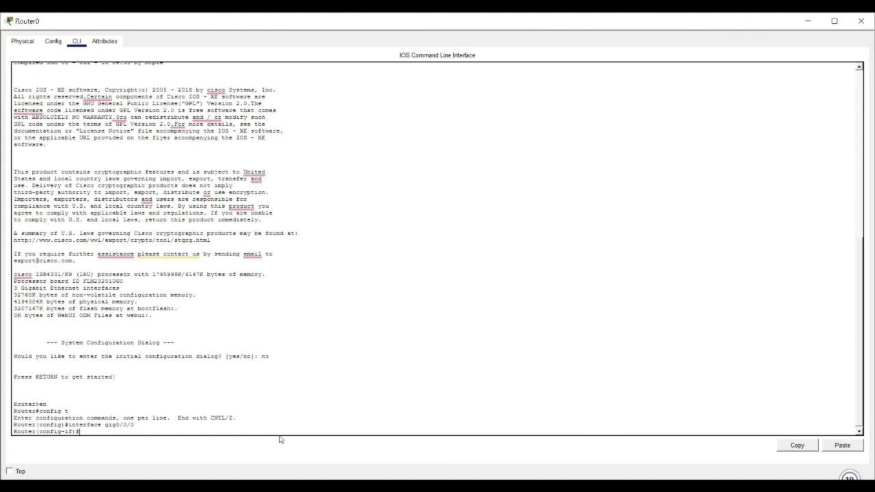
Assign IP address 11.0.0.2 with mask 255.0.0.0 to gig0/0/0, enable it with no shutdown, and exit interface configuration
type("ip address 11.0.0.2 255.0.0.0")
key("Return")
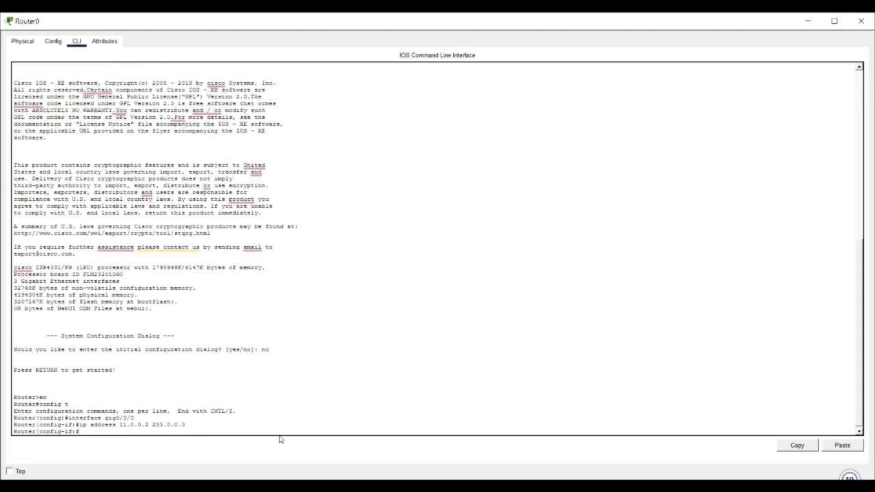
type("no shutdown")
key("Return")
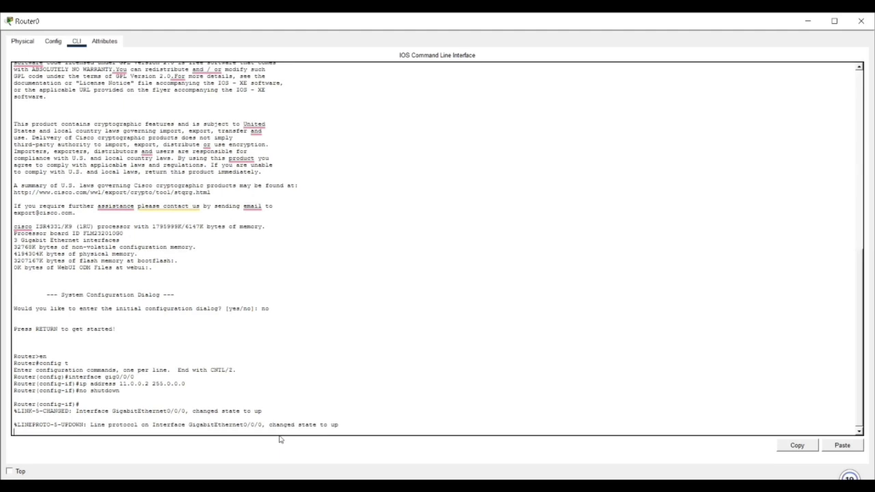
key("Return")
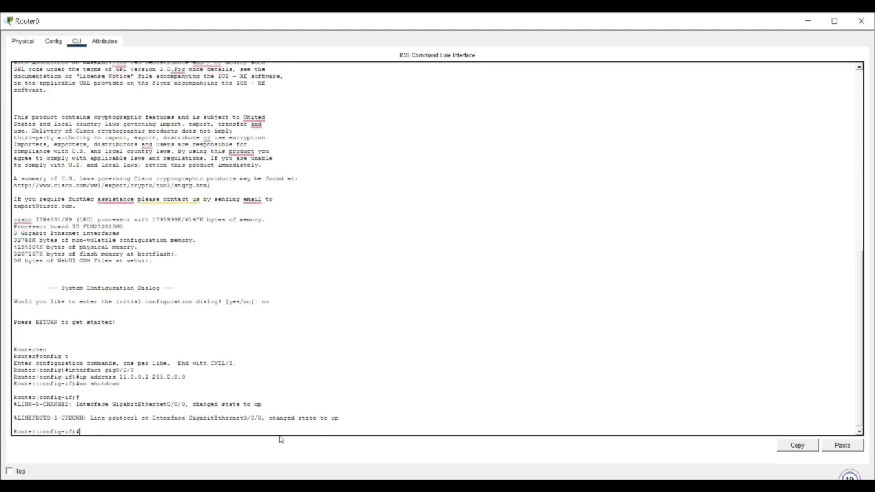
type("exit")
key("Return")
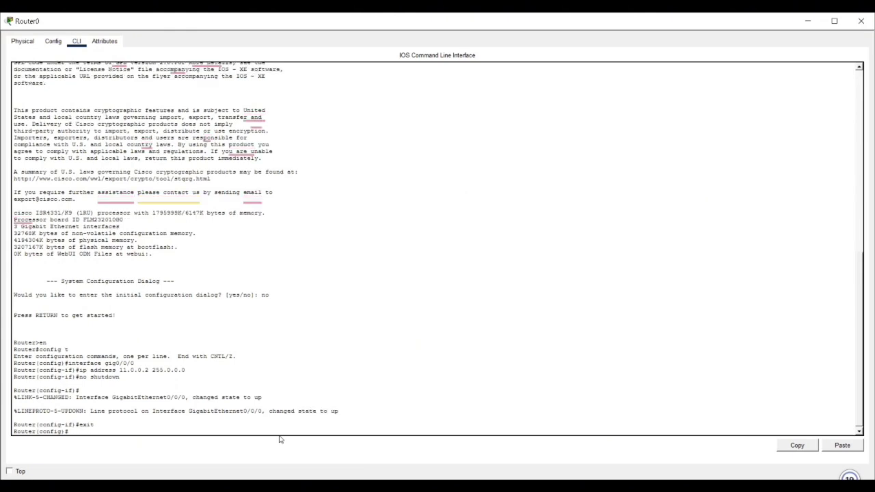
Check which Router0 port links to Router1 and enter interface configuration for gig0/0/01
type("int")
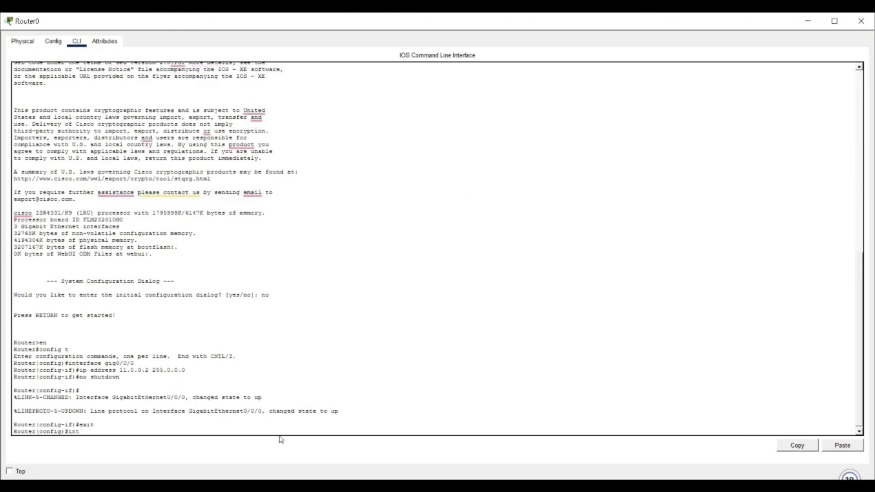
type("erface")
type("gig")
left_click(805, 22)
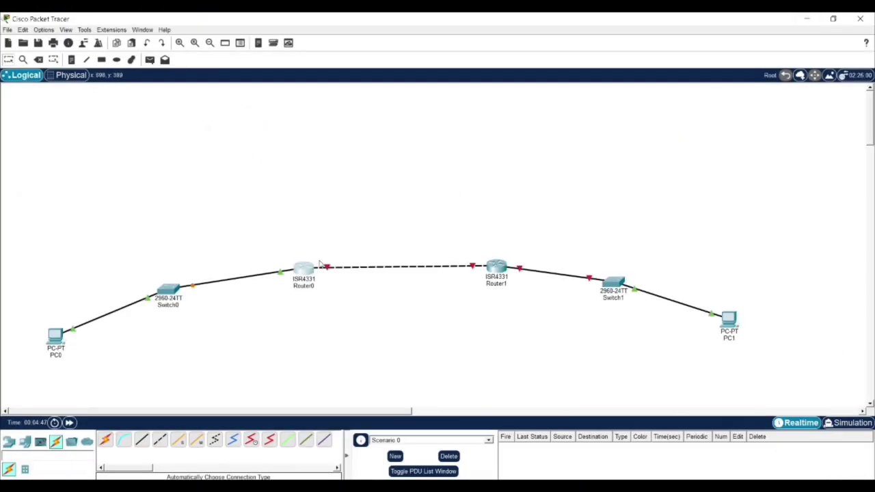
mouse_move(328, 269)
left_click(311, 272)
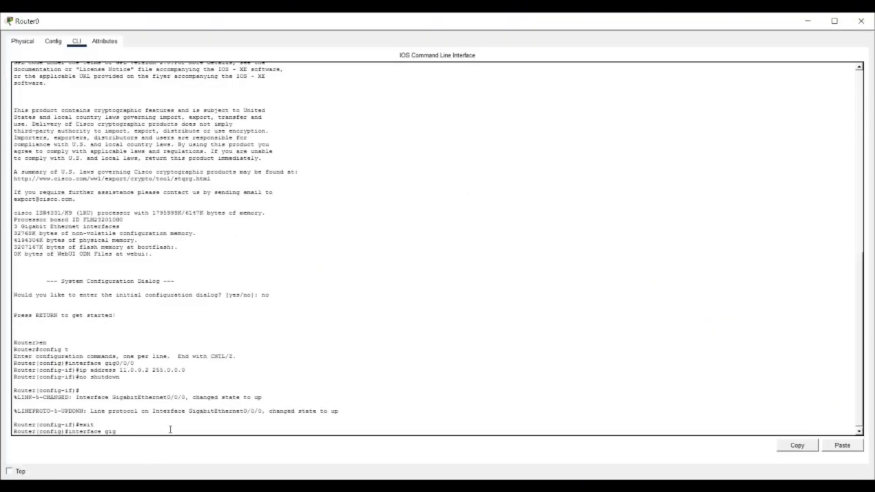
type("0/0")
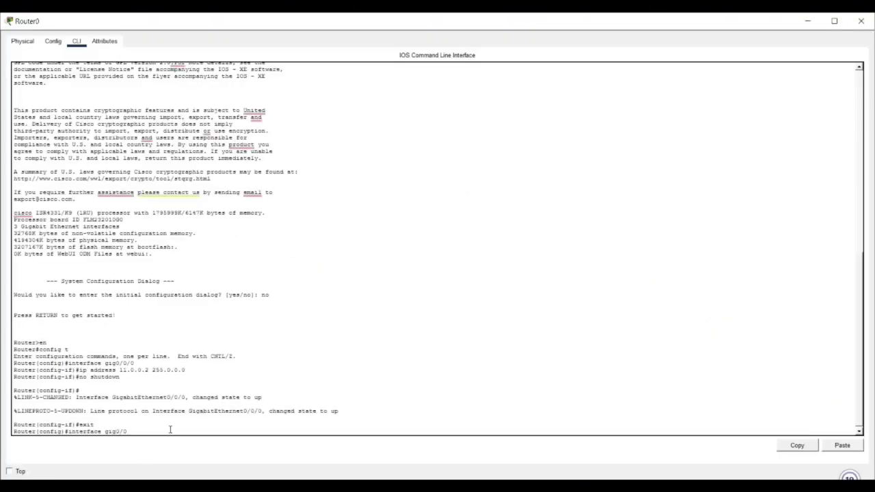
type("/01")
key("Return")
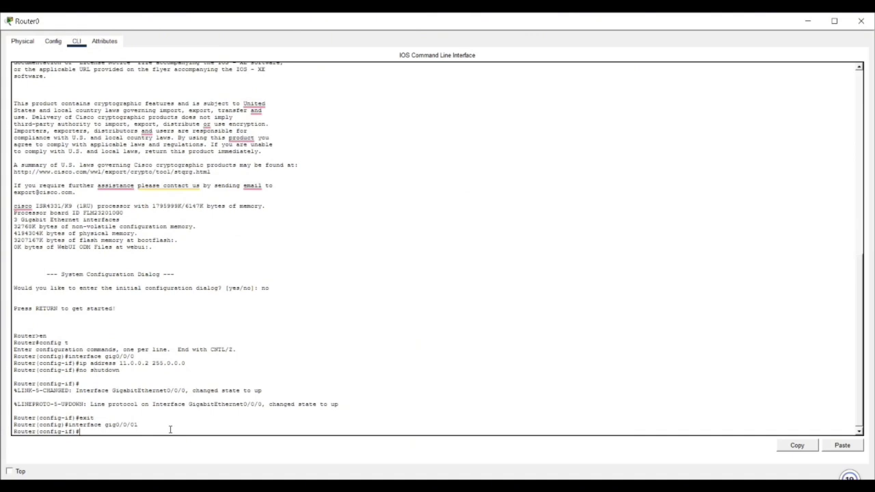
Assign IP address 10.0.0.1 with mask 255.0.0.0 to this interface, enable it with no shutdown, and exit interface configuration
type("ip addres")
type("s 10.0.0.1 255.0.0.0")
key("Return")
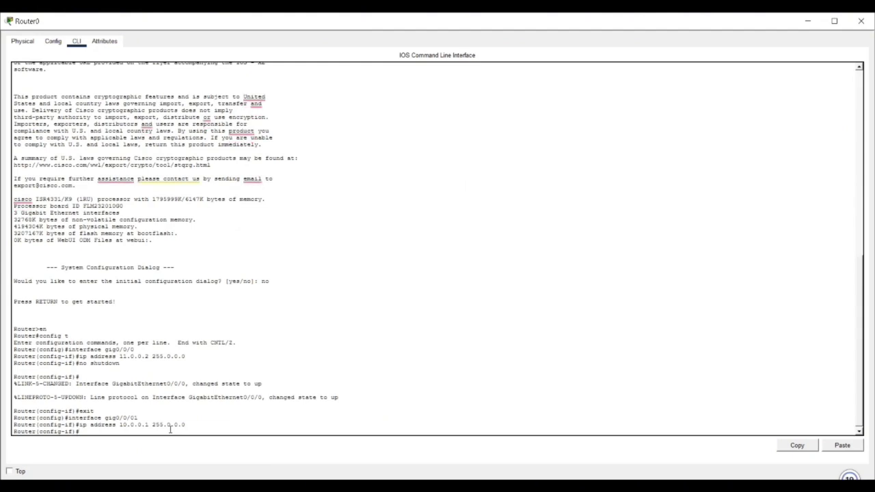
type("no shutdown")
key("Return")
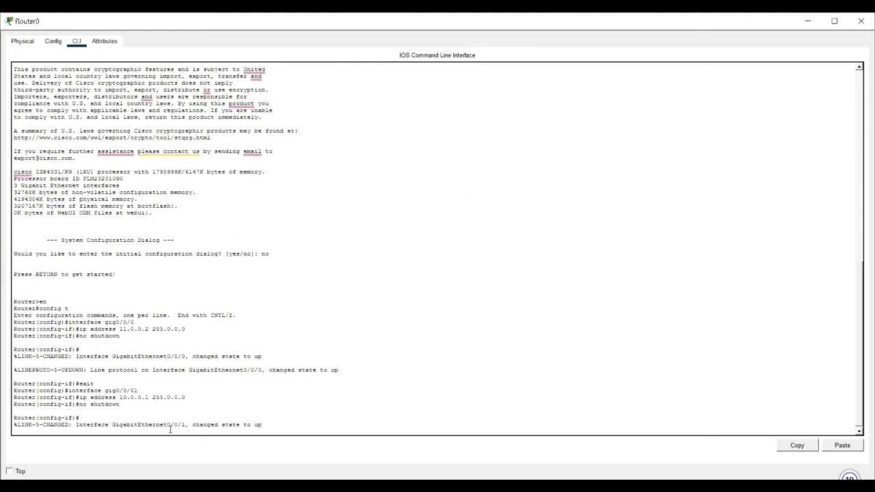
key("Return")
type("er(config-if)#e")
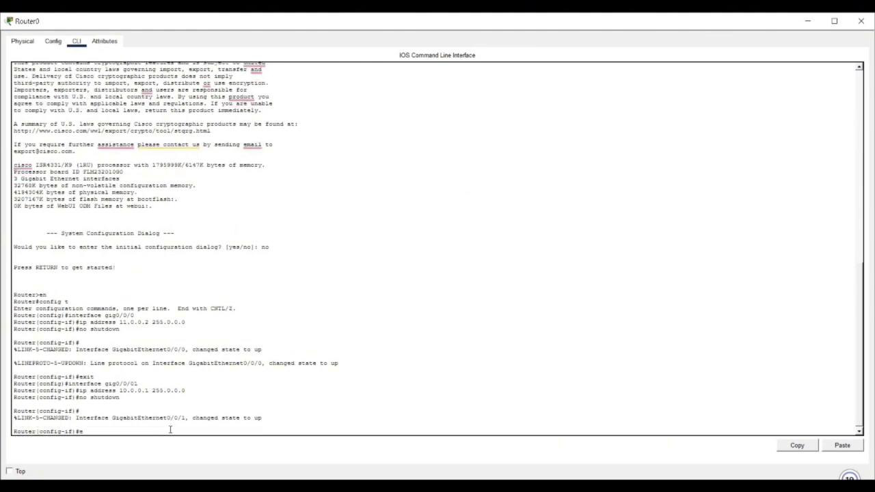
type("xit")
key("Return")
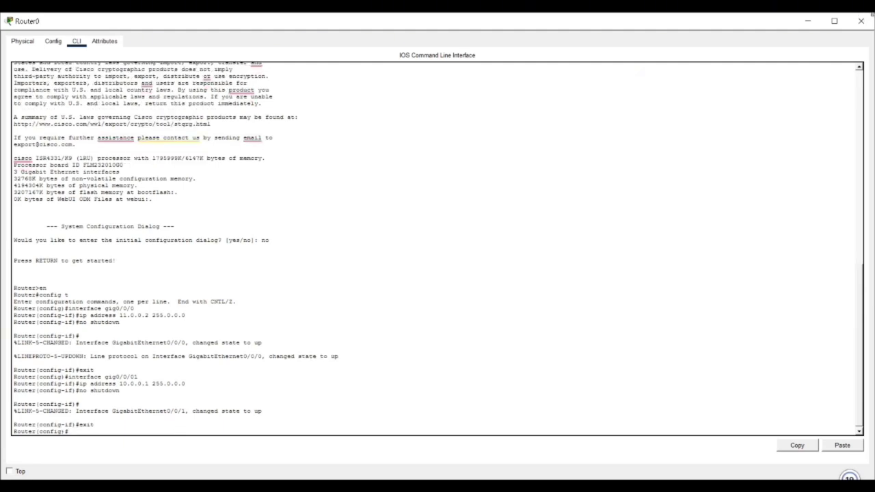
Start BGP on Router0 with router bgp 100 and declare neighbor 10.0.0.2 with remote-as 200
left_click(808, 22)
key("Return")
type("rou")
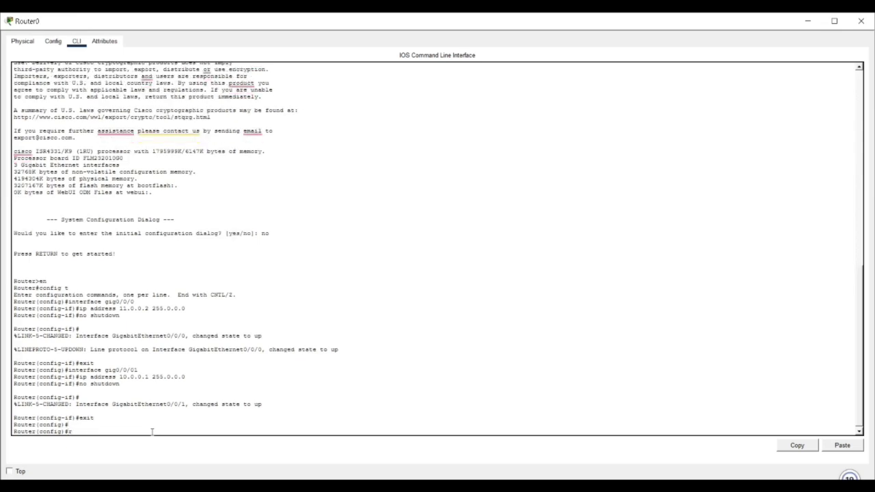
type("ter bgp 100")
key("Return")
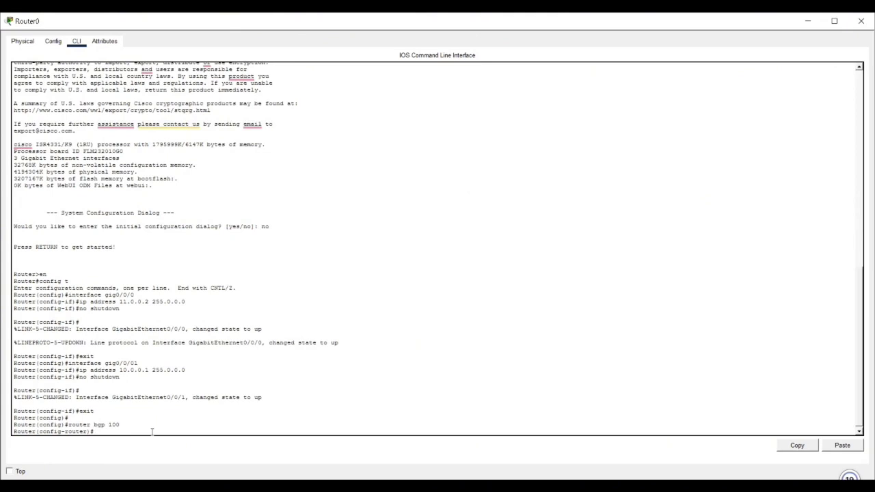
type("neighbor 10.0.0.2 remote-as 200")
key("Return")
type("netwo")
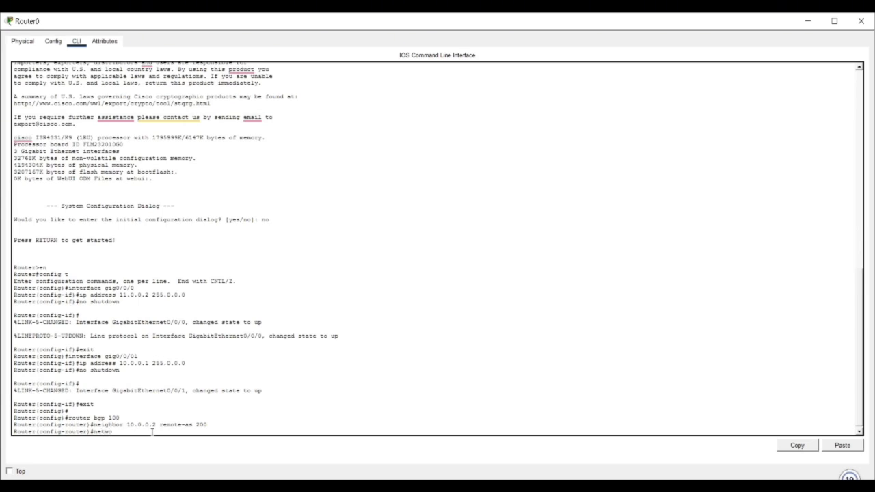
type("rk 11.0.000 mask 255.0.0.0")
key("Return")
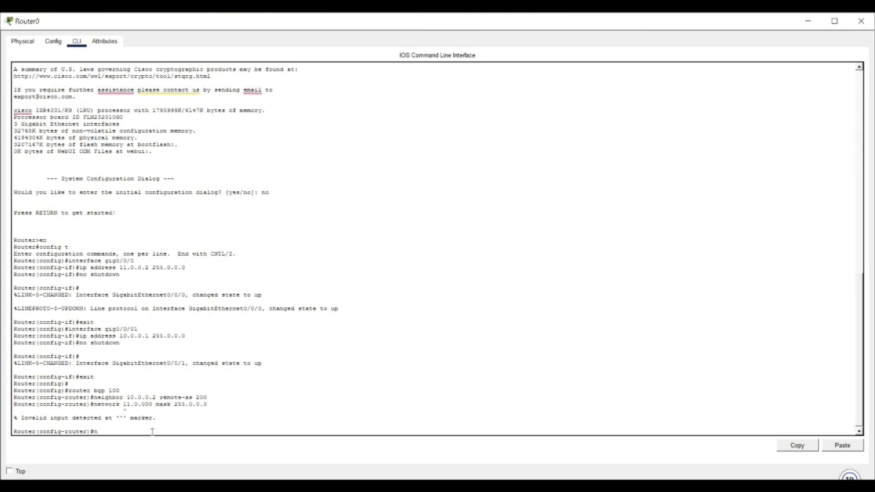
Advertise network 11.0.0.0 with mask 255.0.0.0 in Router0's BGP process and exit router configuration
type("etwork 11.0.0.0 mask 255.0.0.")
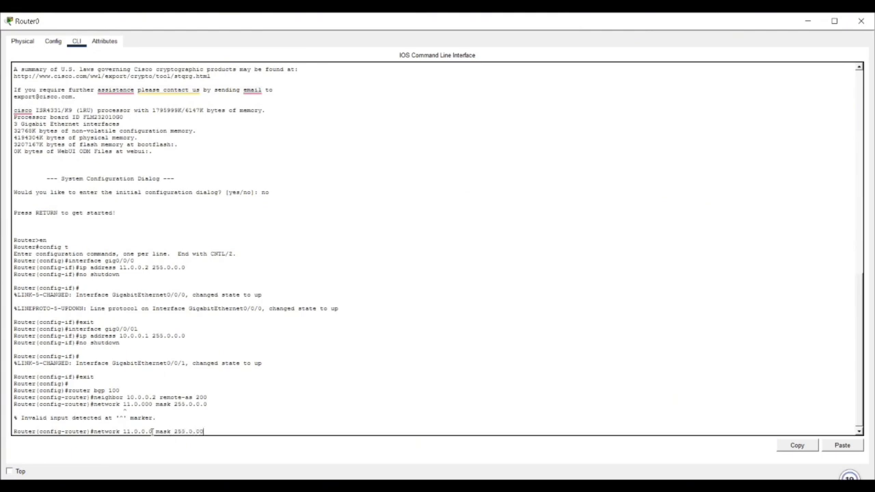
key("BackSpace")
type("0")
key("BackSpace")
type("0")
key("Return")
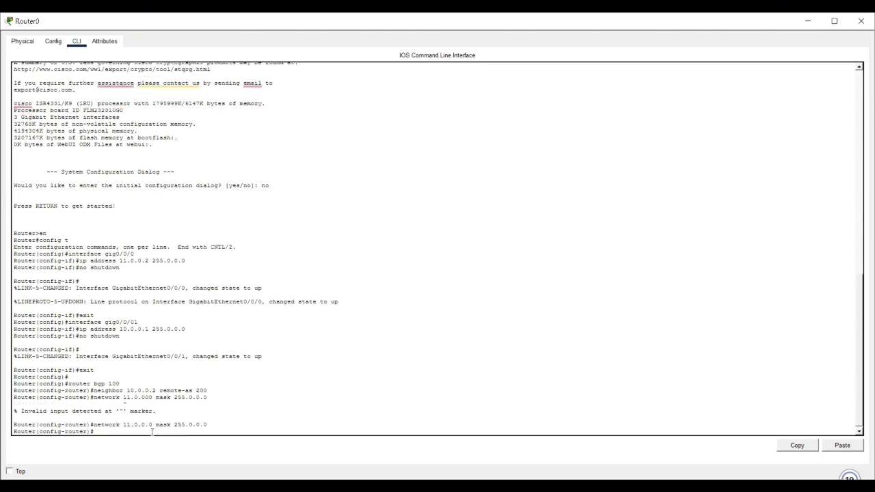
type("exit")
key("Return")
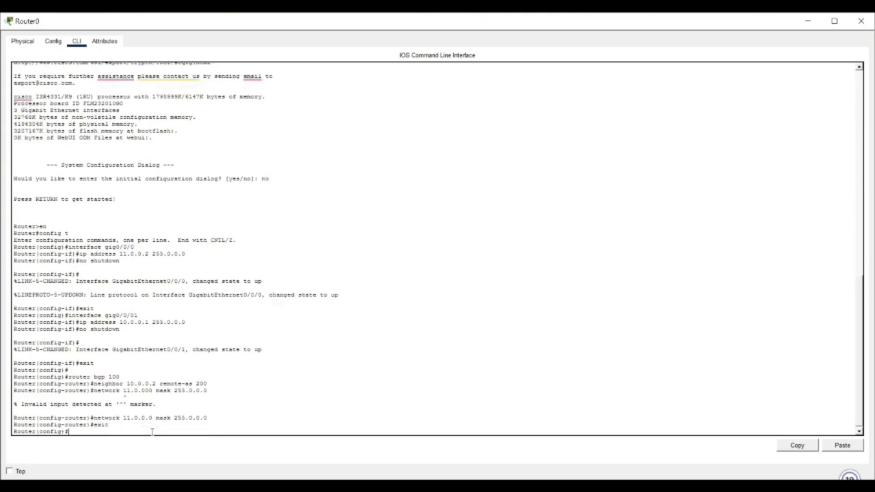
Close Router0's window, open Router1's command line interface, and answer no to the initial configuration dialog
left_click(863, 21)
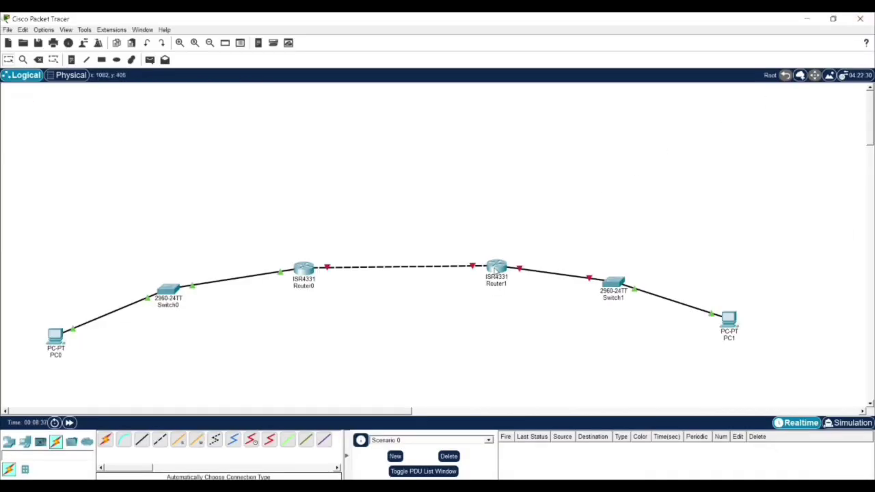
left_click(496, 269)
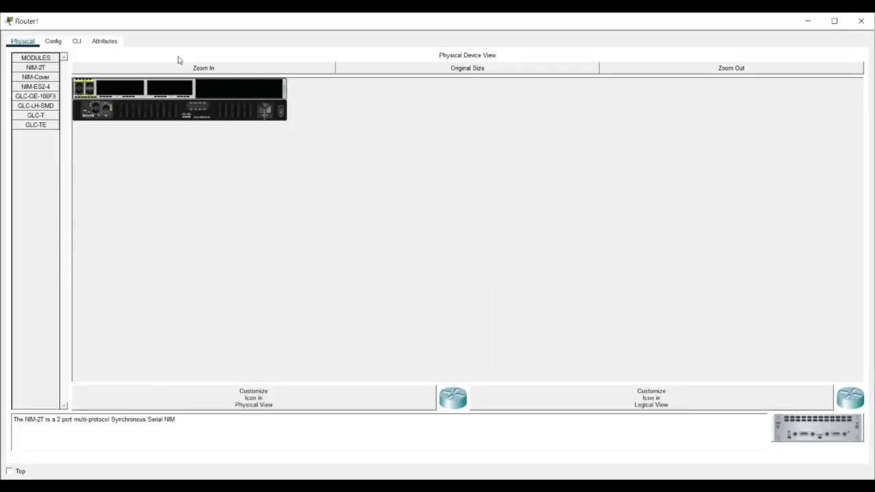
left_click(76, 41)
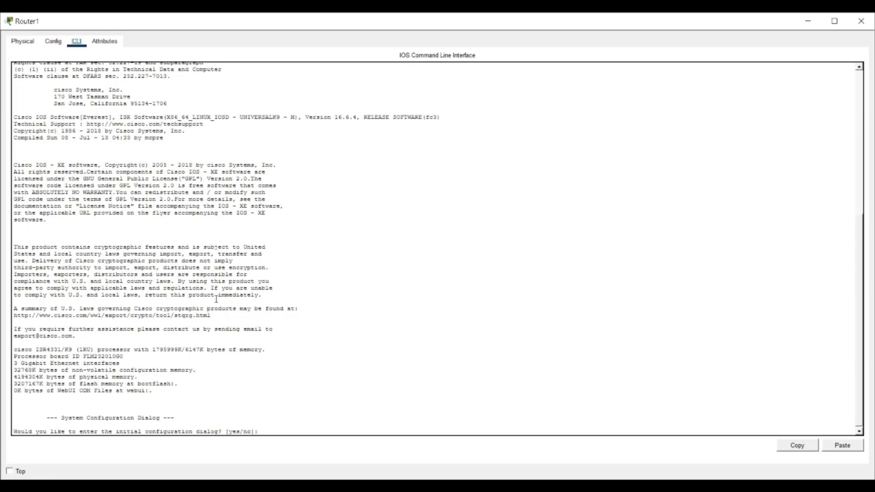
left_click(279, 431)
type("no")
key("Return")
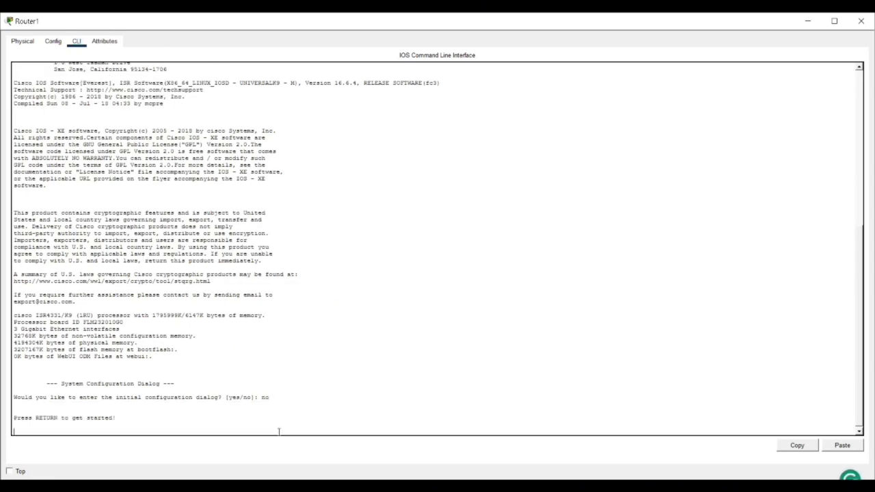
key("Return")
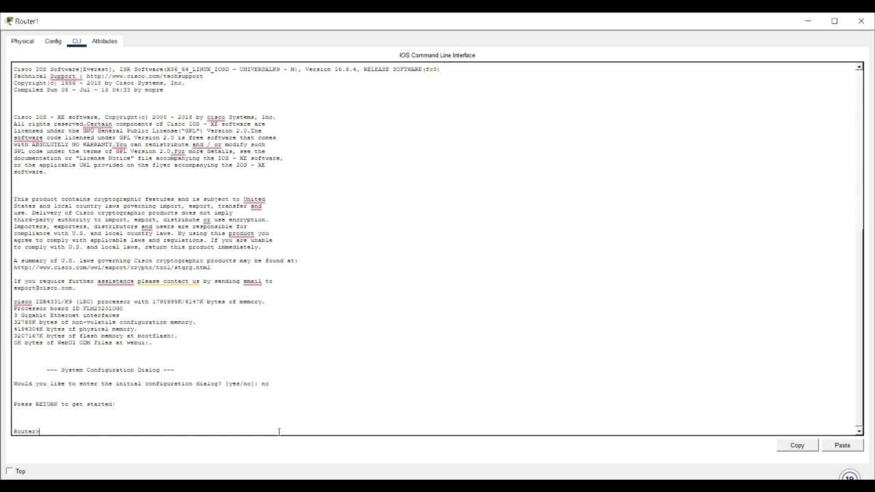
Enter privileged mode on Router1 with en, and global configuration mode with config t
type("en")
key("Return")
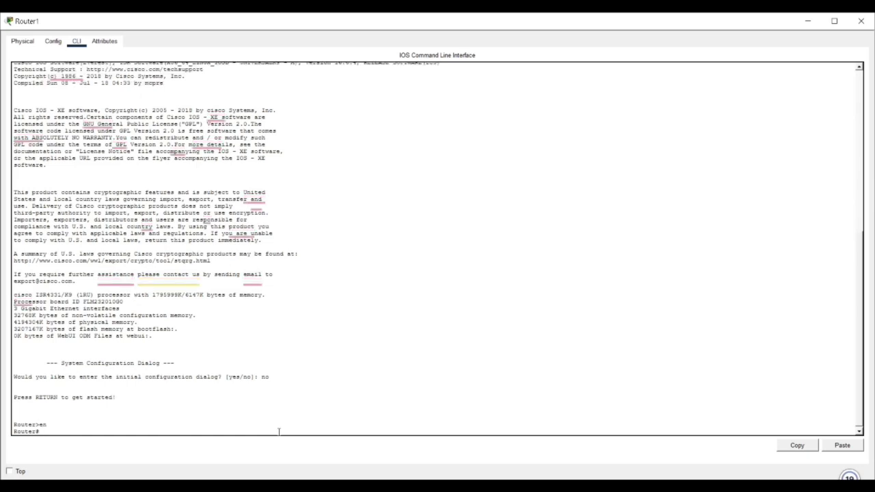
type("config t")
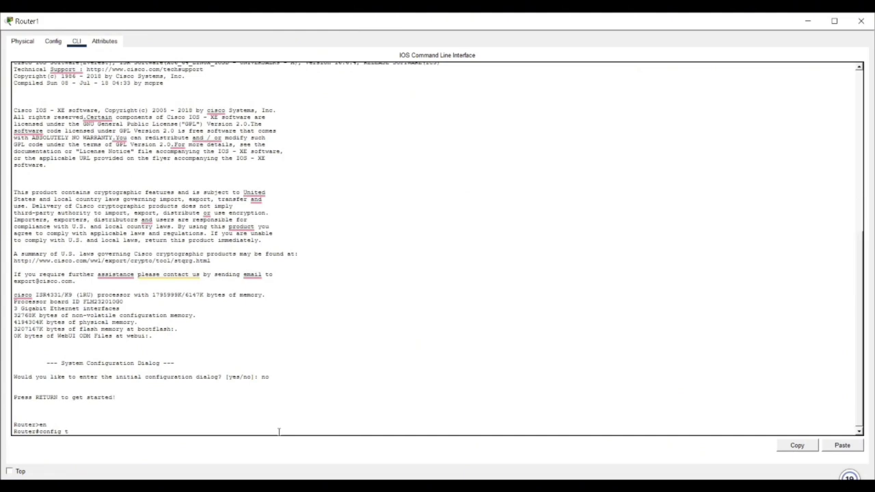
key("Return")
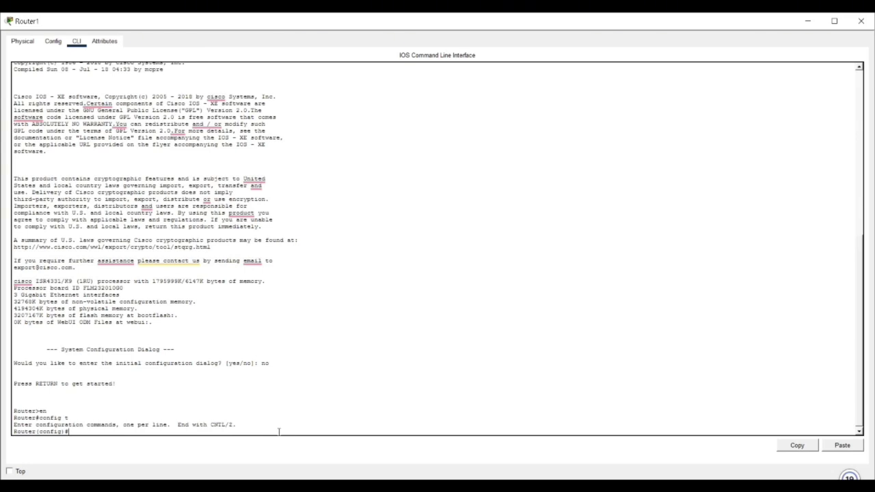
Enter interface configuration for gig0/0/0 on Router1 and assign IP address 10.0.0.2 with mask 255.0.0.0
type("interface gig0/0/0")
key("Return")
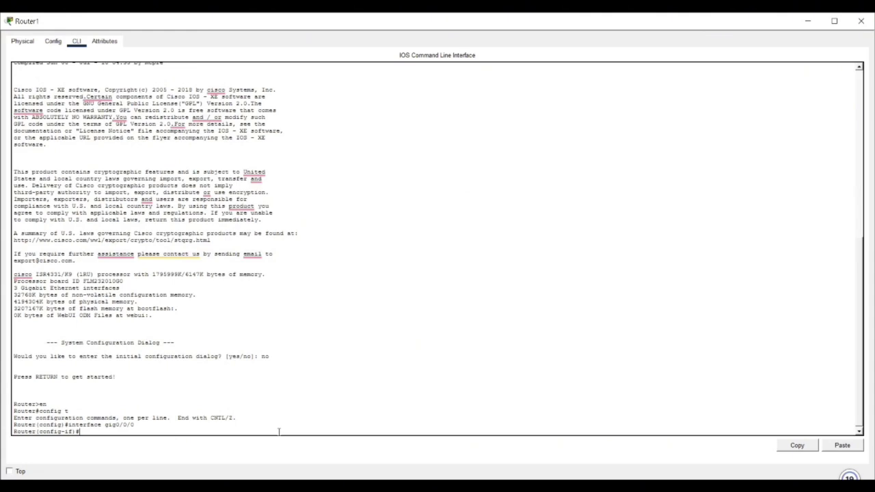
type("ip")
type(" adre")
type("dress")
type(" 1")
type("0.0.0")
type(".")
type("2")
type(" 255.0.0")
type(".")
type("0")
key("Return")
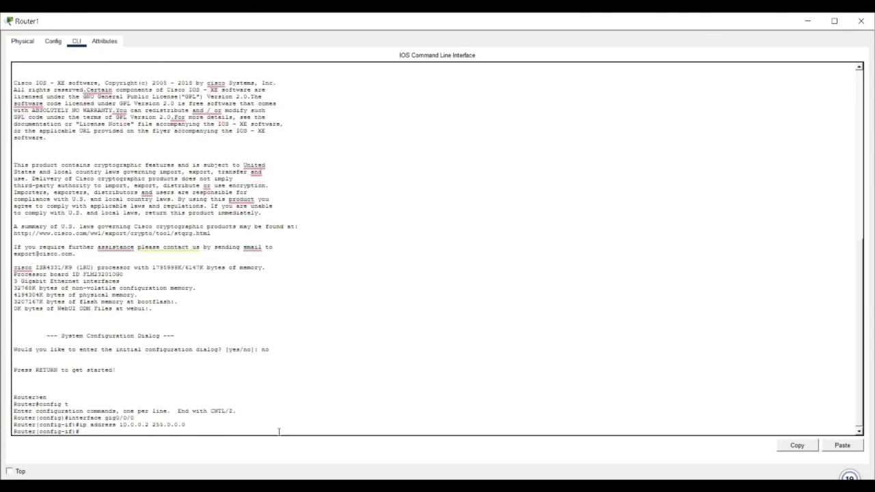
Enable Router1's gig0/0/0 with no shutdown and exit interface configuration
type("no shutdown")
key("Return")
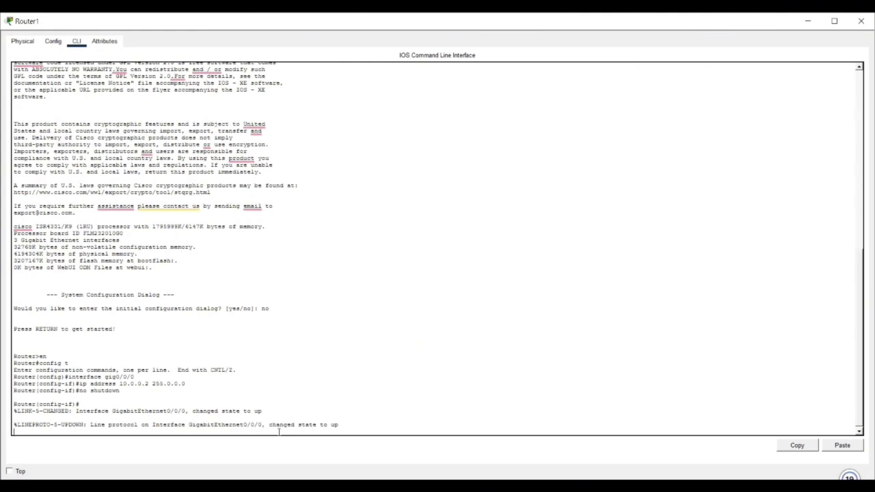
key("Return")
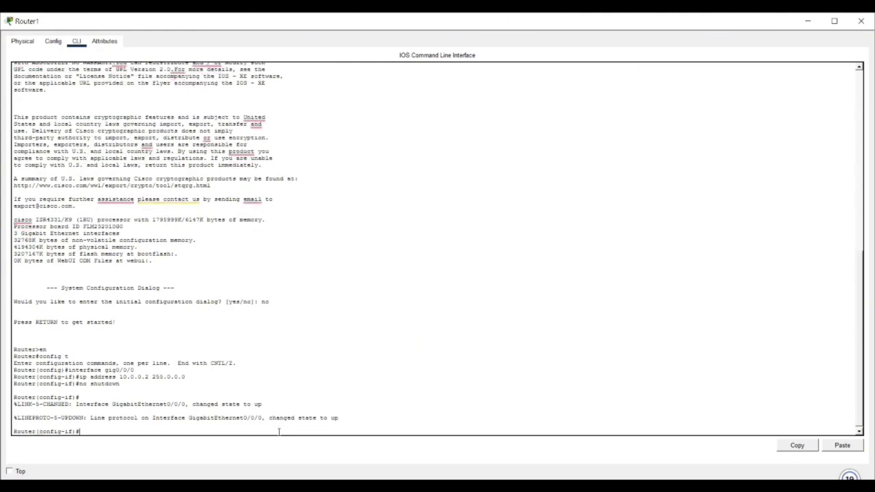
type("exit")
key("Return")
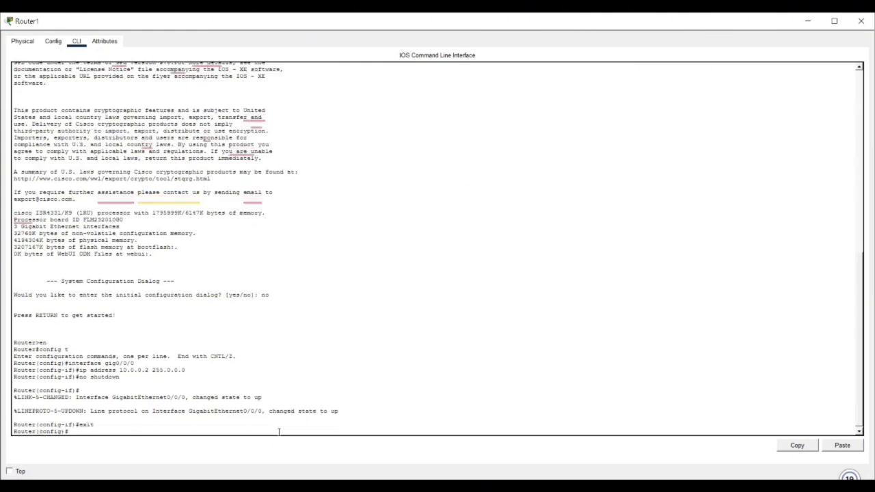
Enter interface configuration for gig0/0/1 on Router1 and assign IP address 12.0.0.1 with mask 255.0.0.0
type("i")
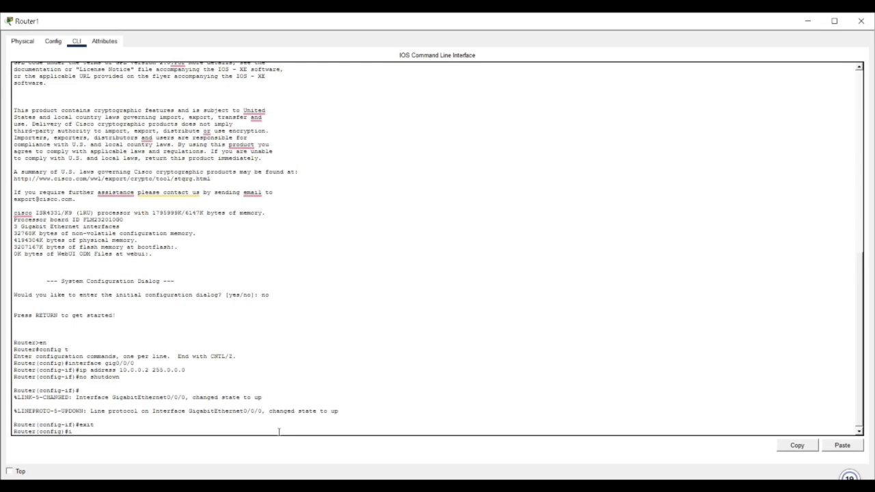
type("nterface gig0/0/1")
key("Return")
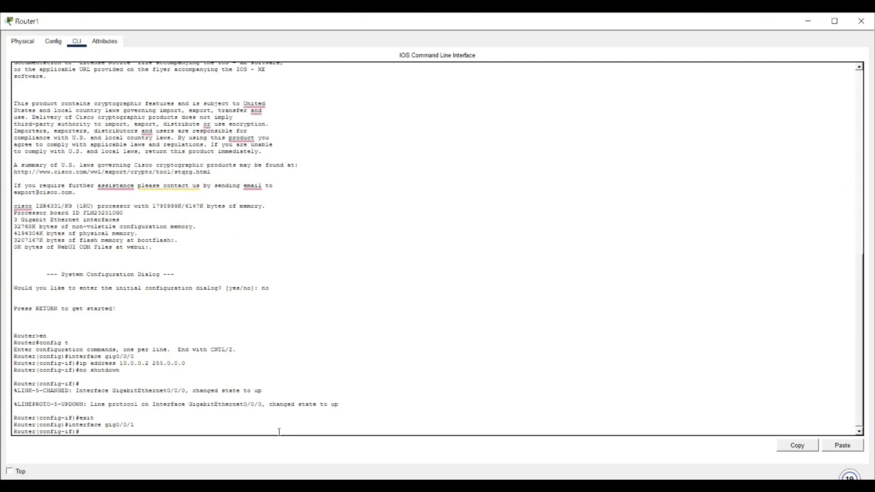
type("ip address 12.0.0.1 255.0.0.0")
key("Return")
Enable Router1's gig0/0/1 with no shutdown and exit interface configuration
type("n")
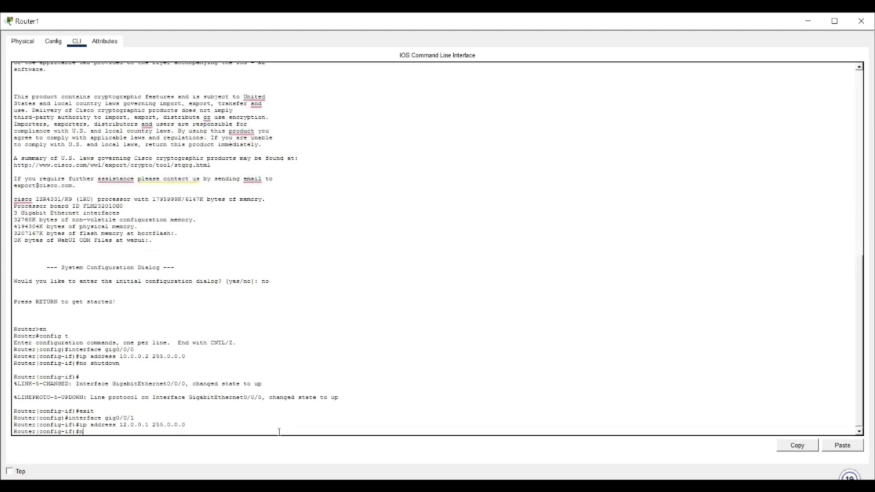
type("o shutdown")
key("Return")
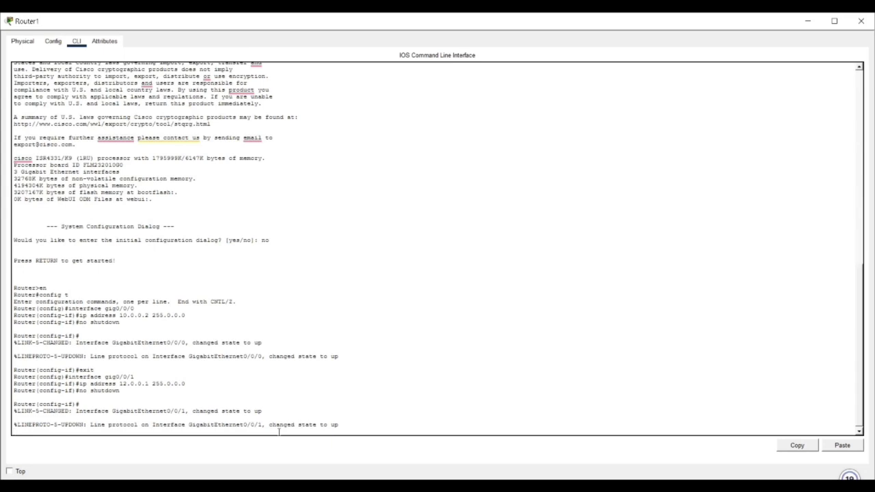
key("Return")
type("ex")
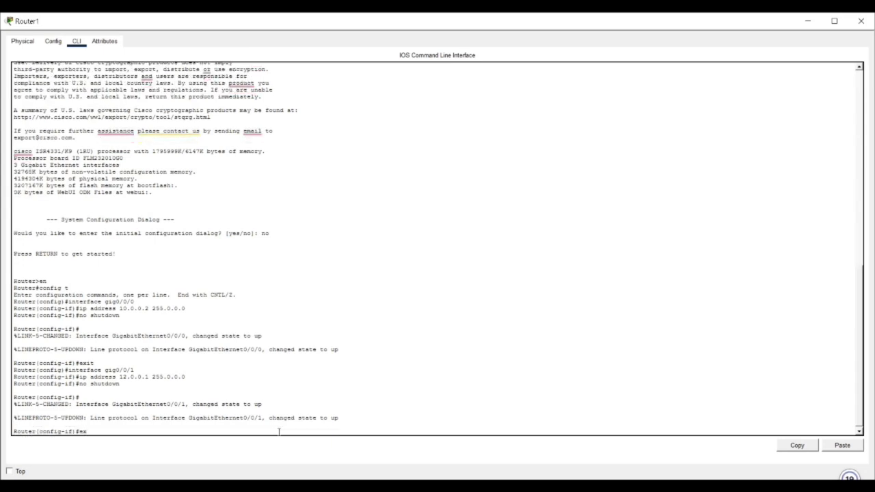
type("it")
key("Return")
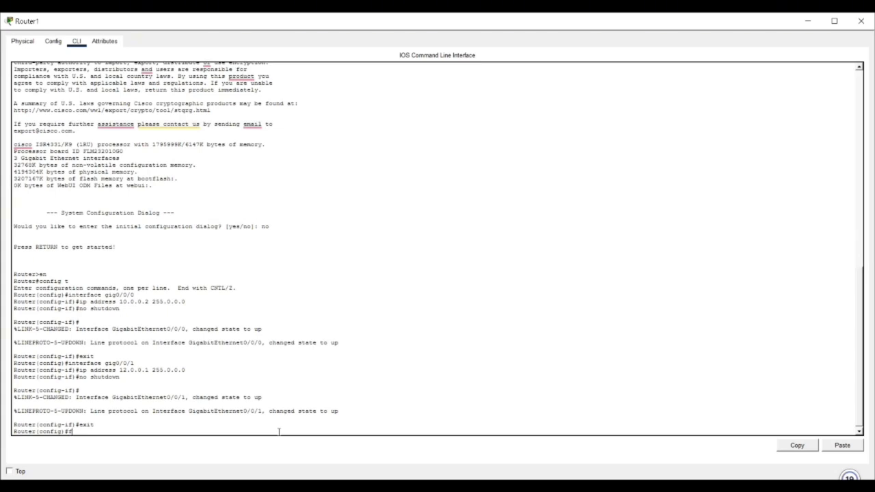
Start BGP process 200 on Router1 and define neighbor 10.0.0.1 with remote AS 100
type("router bgp 200")
key("Return")
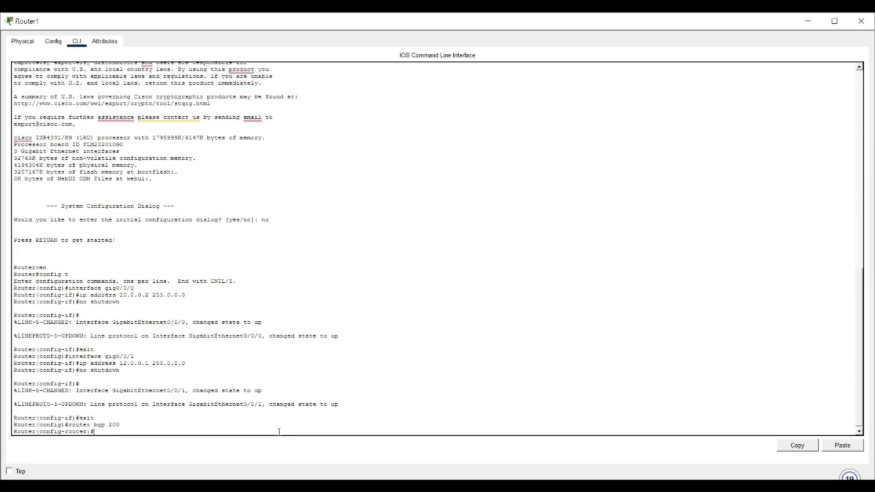
type("neighbor 10.0.0.1 remote-as 100")
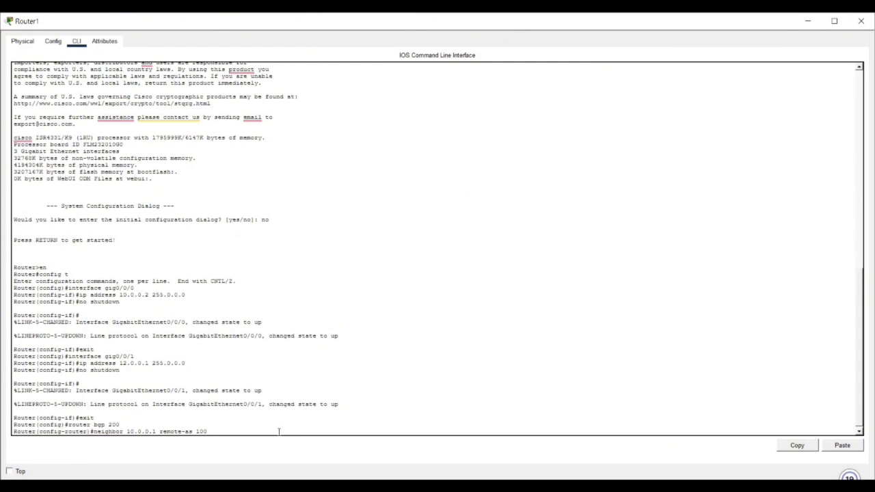
key("Return")
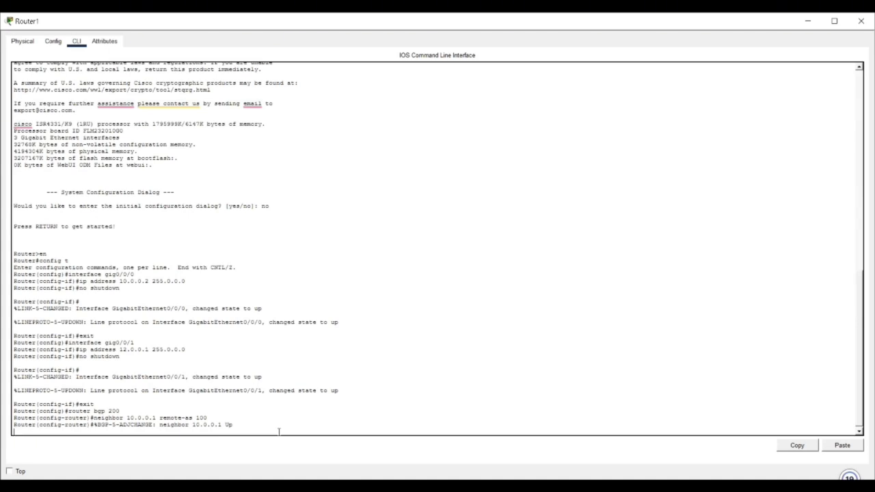
key("Return")
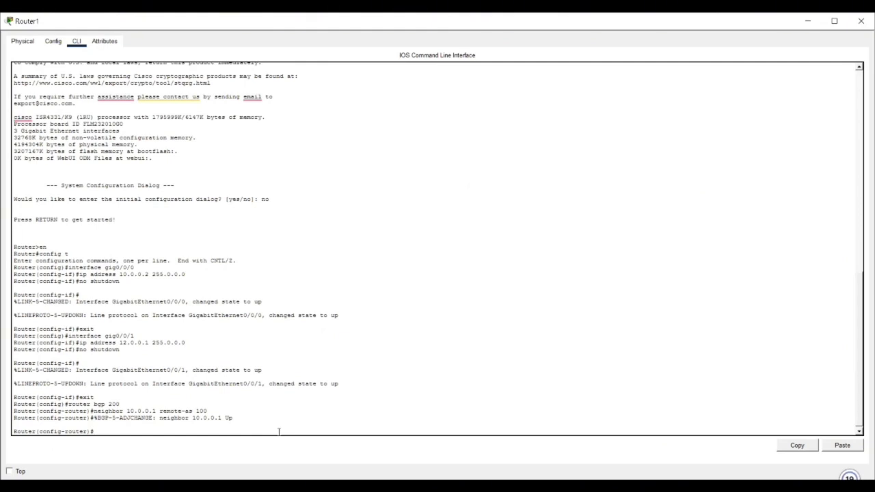
Advertise network 12.0.0.0 mask 255.0.0.0 in Router1's BGP process, exit router configuration and close Router1
type("network 12.")
type("0.0.0 mask 255.0.0.0")
key("Return")
type("ex")
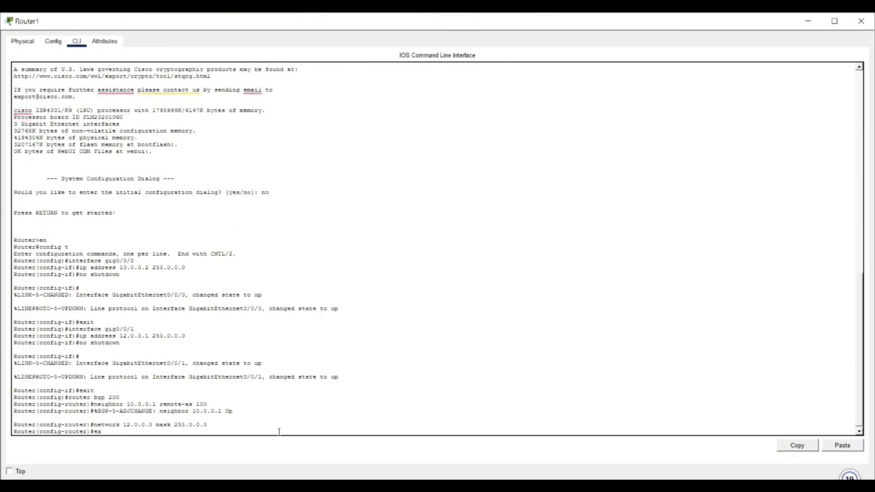
type("it")
key("Return")
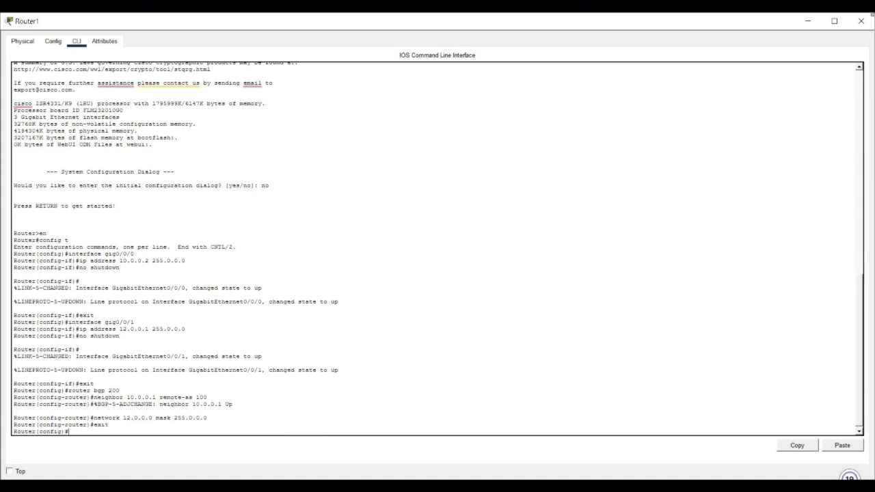
left_click(860, 21)
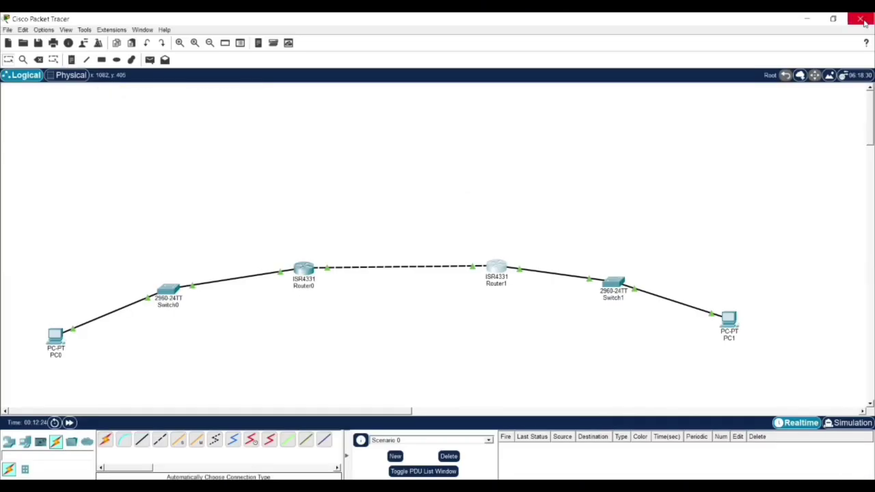
Open PC0's IP configuration and assign the static IPv4 address 11.0.0.11
left_click(59, 336)
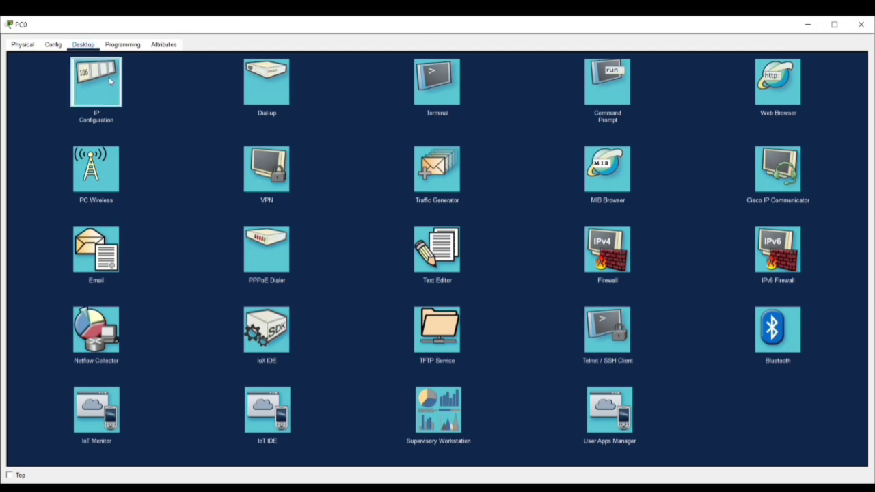
left_click(109, 77)
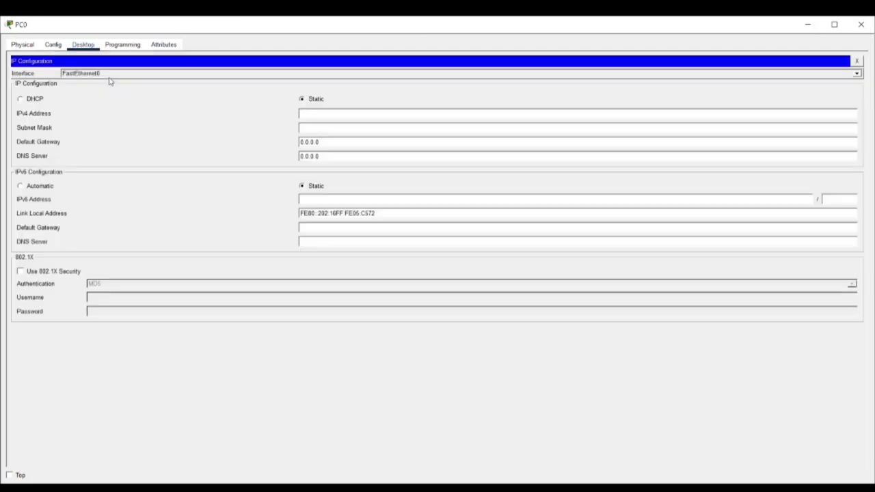
left_click(317, 116)
type("11.0.0.11")
Set PC0's default gateway to 11.0.0.1 and close its configuration window
left_click(347, 142)
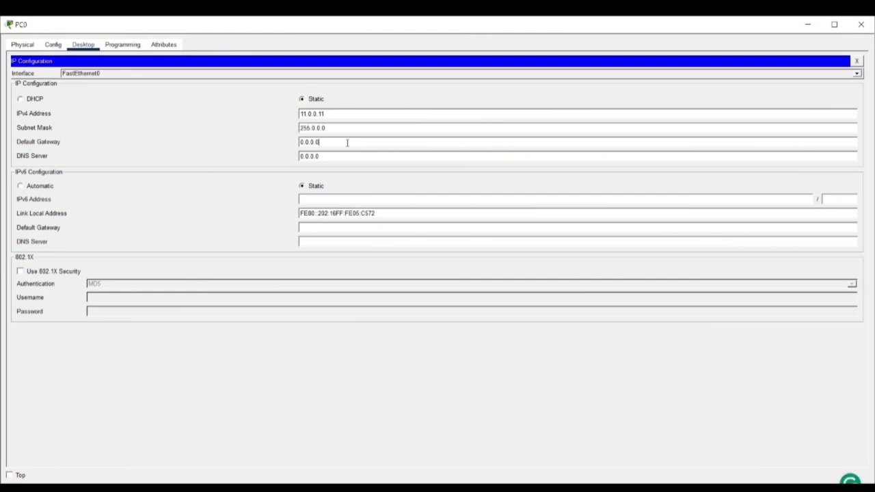
key("BackSpace")
key("BackSpace")
key("BackSpace")
key("BackSpace")
key("BackSpace")
key("BackSpace")
key("BackSpace")
type("11.0.0.1")
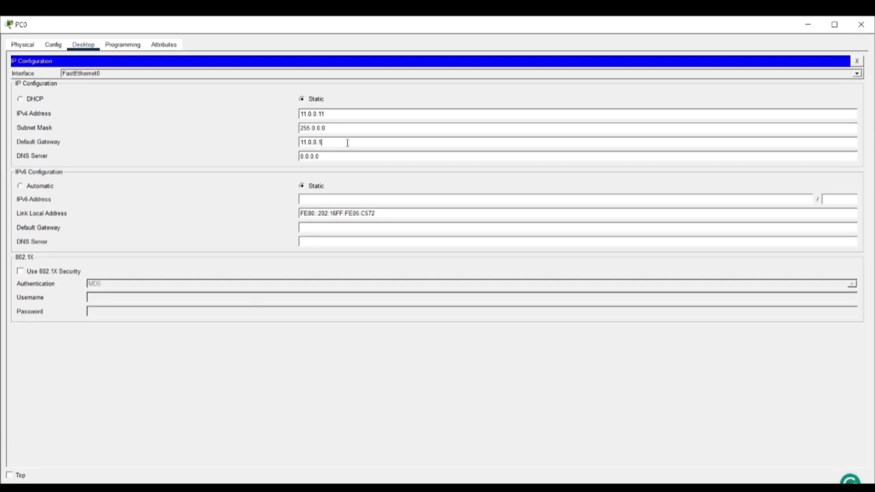
left_click(861, 24)
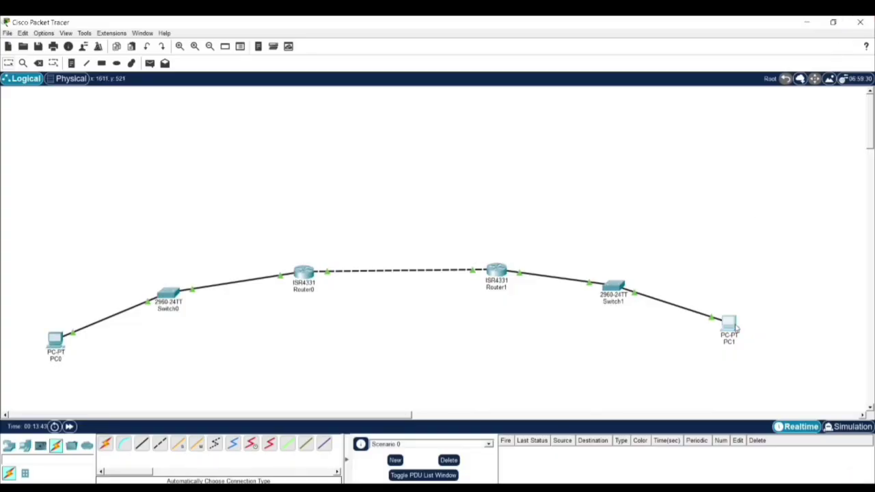
Open PC1's IP configuration and assign the static IPv4 address 12.0.0.11 with subnet mask 255.0.0.0
left_click(735, 329)
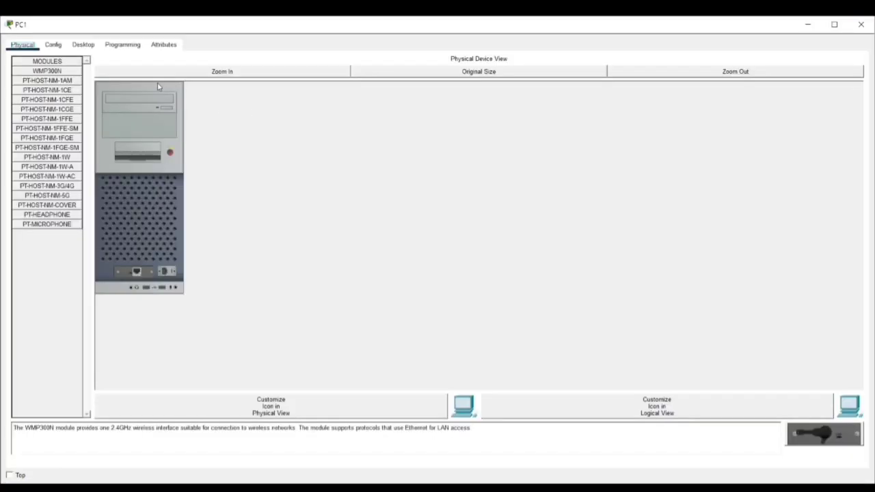
left_click(83, 45)
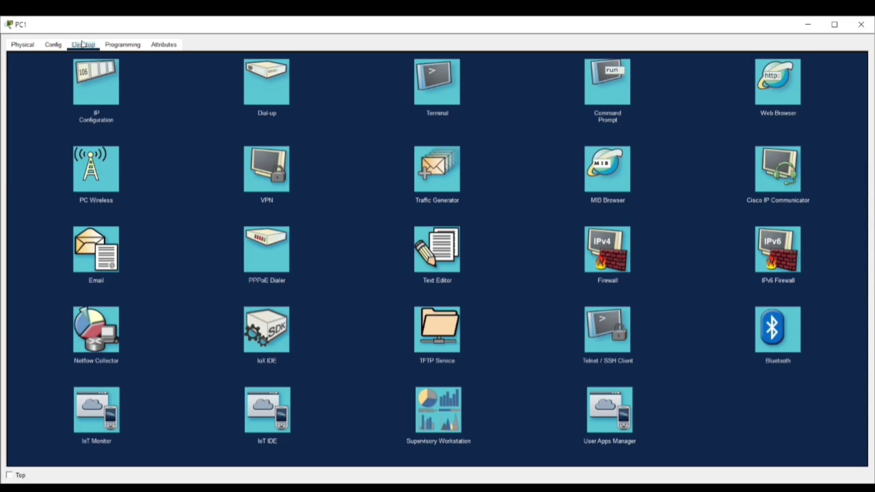
left_click(97, 101)
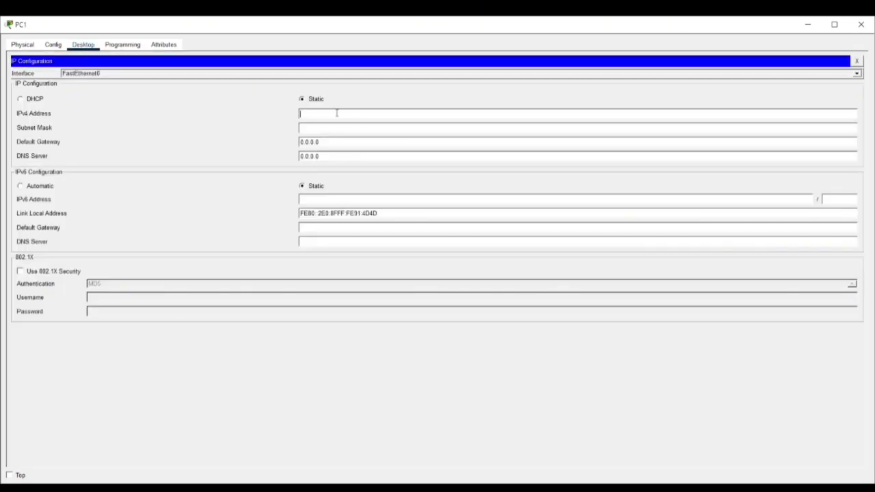
type("12.0.0.11")
key("Tab")
Set PC1's default gateway to 12.0.0.1 and close its configuration window
double_click(358, 143)
type("12.0.0.1")
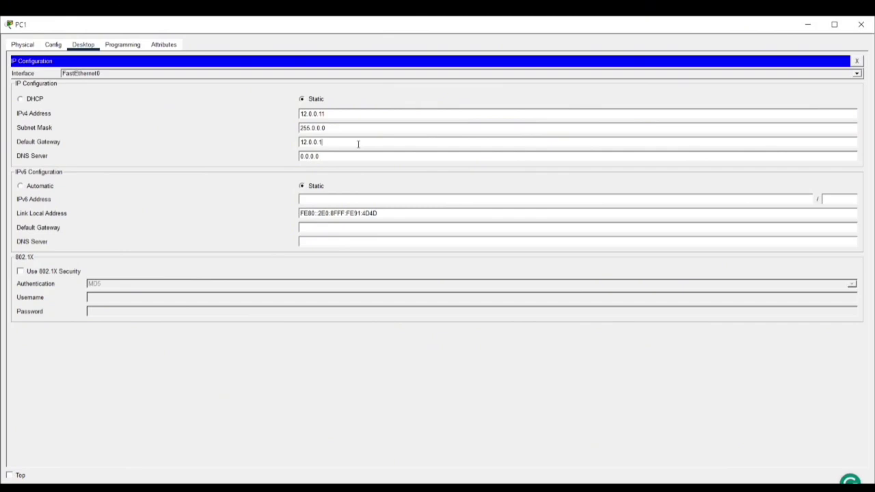
left_click(861, 24)
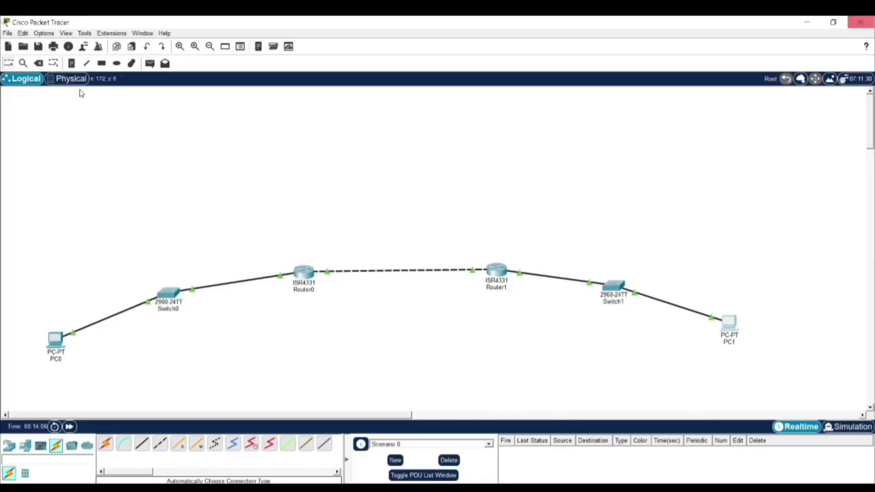
Send a simple PDU from PC0 to PC1 to test connectivity across the BGP routers
left_click(154, 63)
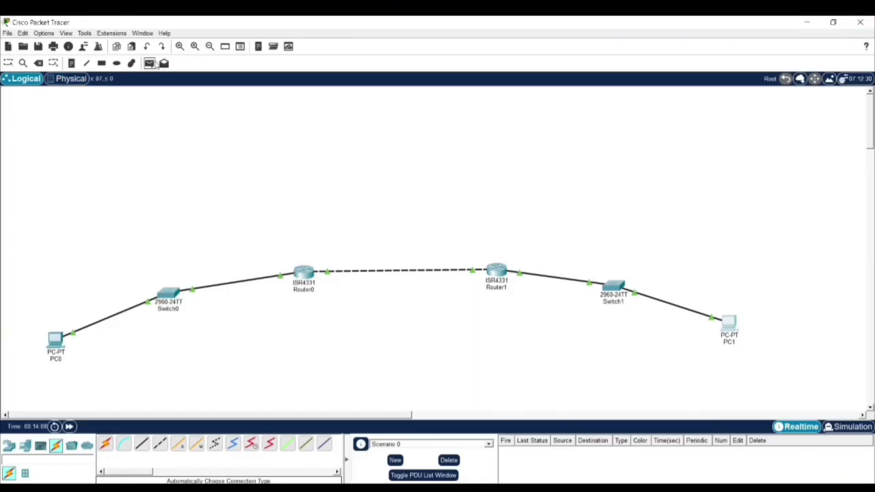
left_click(54, 341)
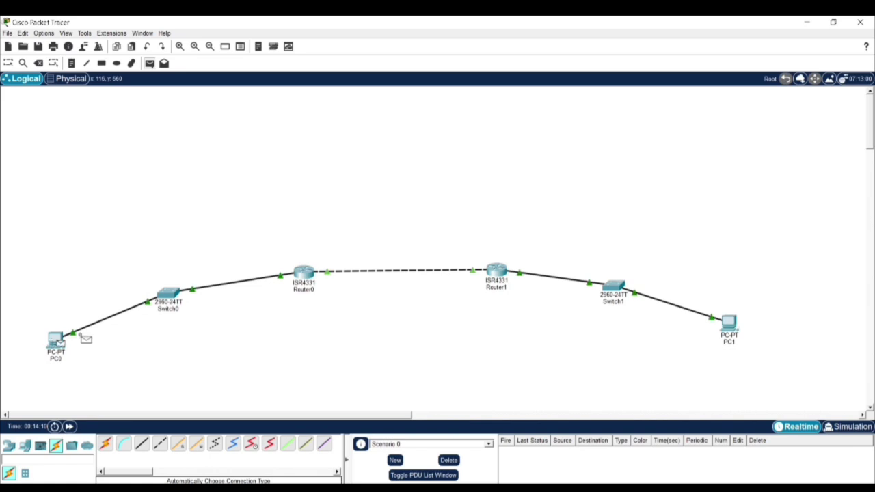
left_click(730, 323)
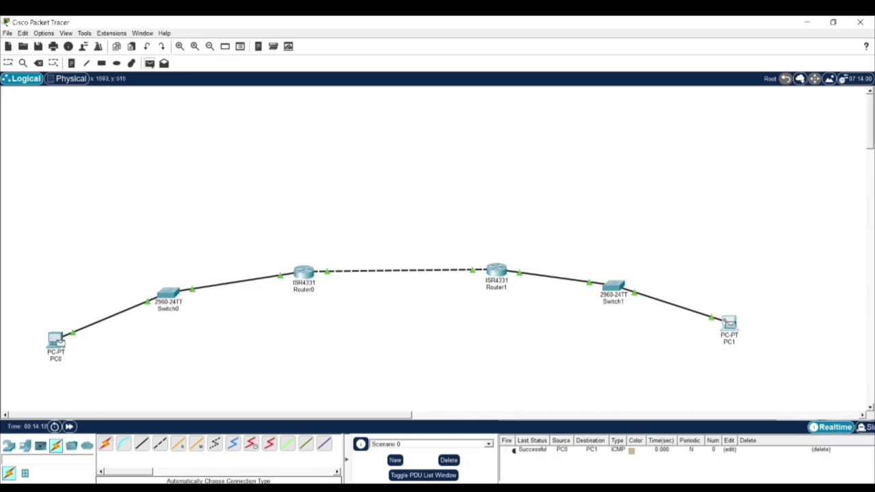